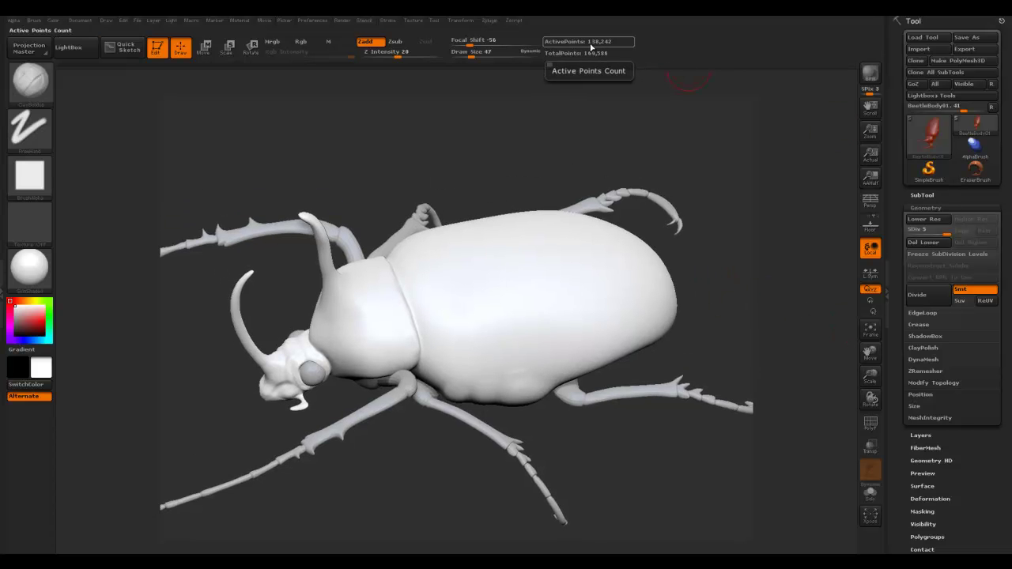
# - Collapse the Geometry settings and turn on Colorize in the Polypaint settings for the beetle's body
pyautogui.click(926, 207)
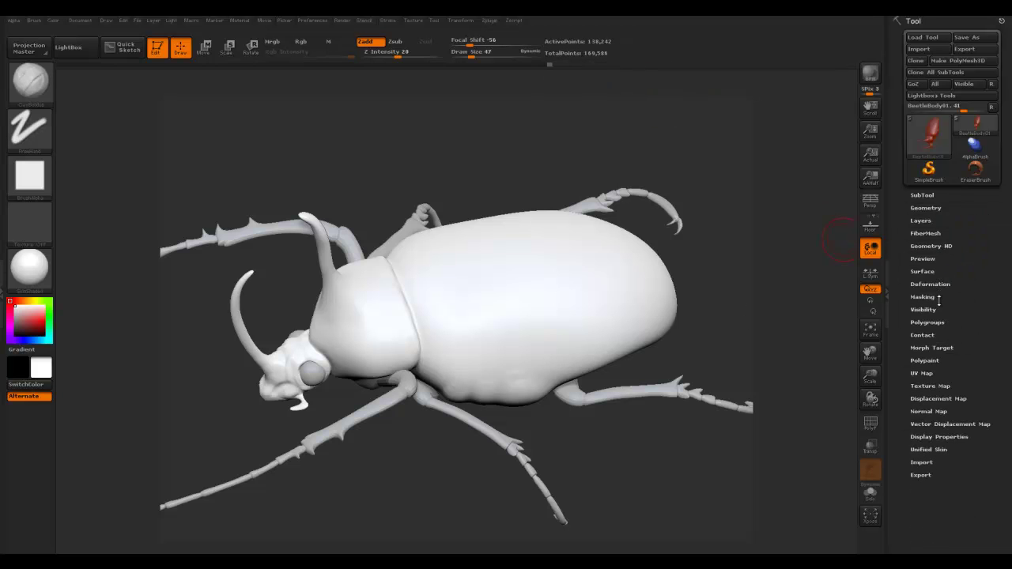
pyautogui.click(925, 360)
pyautogui.click(940, 373)
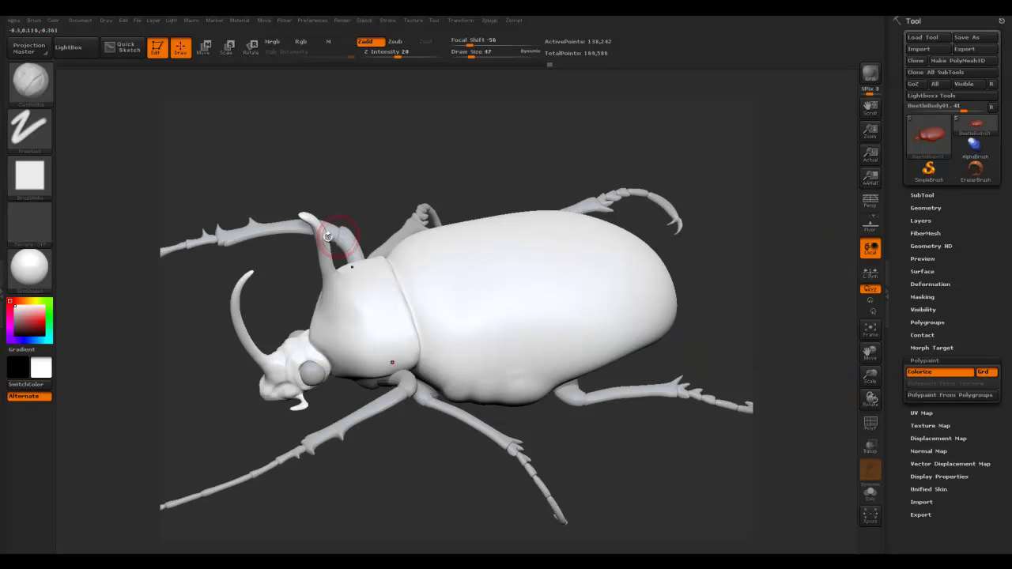
# - Select the Standard brush, turn Zadd off and Rgb on, and choose a strong red as the paint colour
pyautogui.click(50, 93)
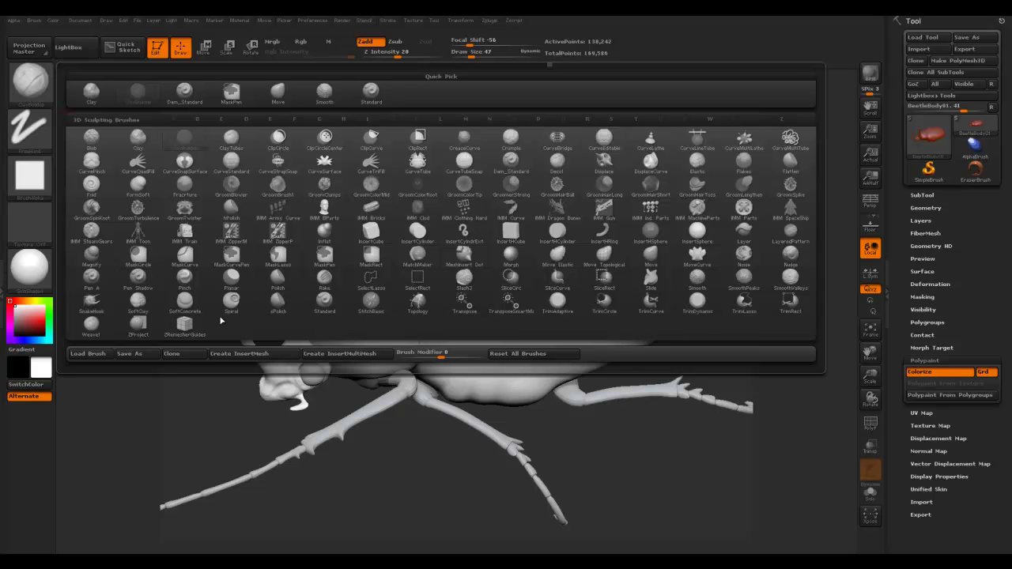
pyautogui.click(324, 302)
pyautogui.moveTo(235, 149); pyautogui.dragTo(346, 197)
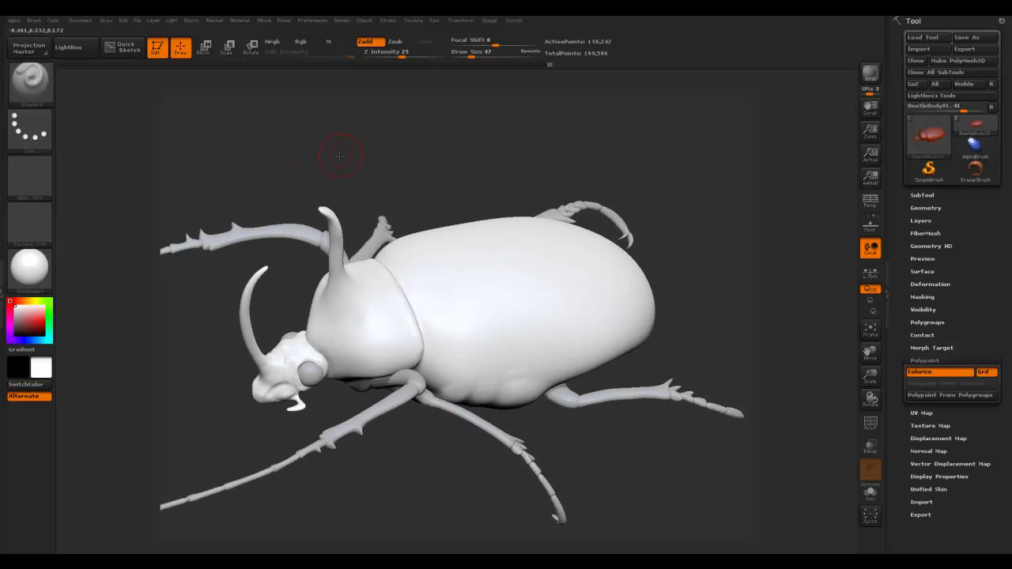
pyautogui.keyDown('alt'); pyautogui.moveTo(340, 157); pyautogui.dragTo(348, 166); pyautogui.keyUp('alt')
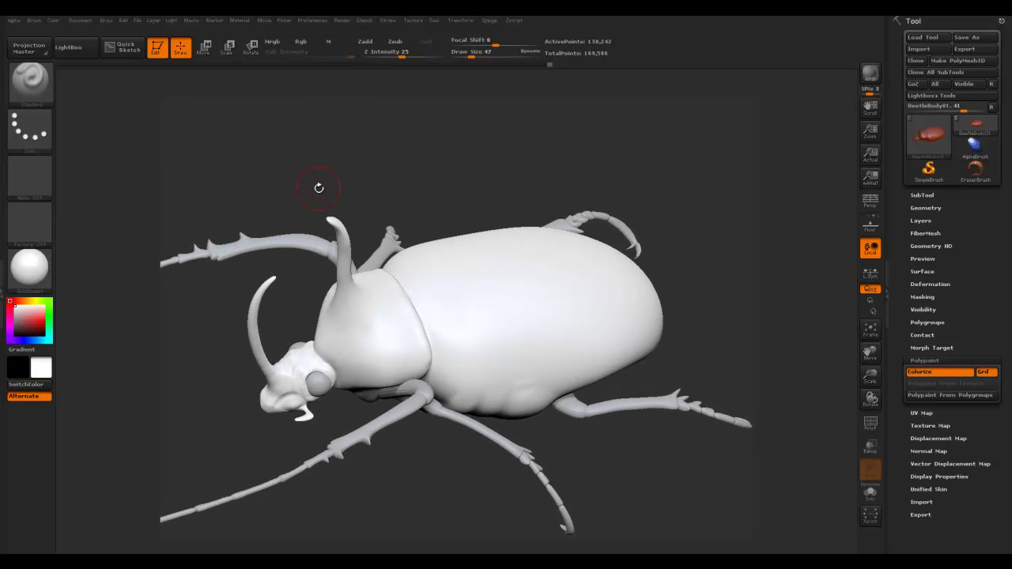
pyautogui.click(303, 41)
pyautogui.click(38, 324)
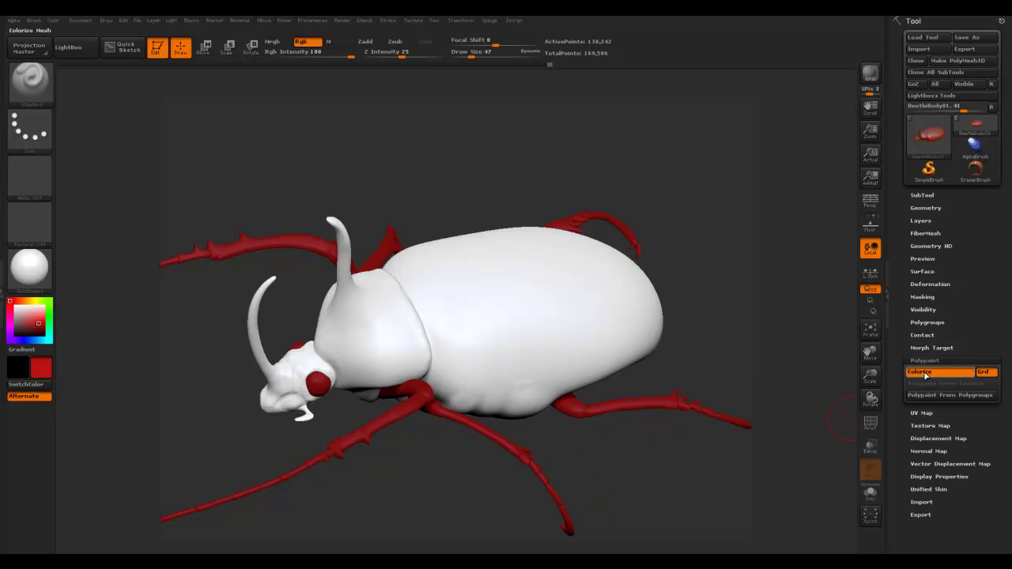
# - Paint a mirrored red stripe lengthwise along both sides of the beetle's abdomen, undoing the unwanted changes
pyautogui.moveTo(463, 318)
pyautogui.mouseDown()
pyautogui.moveTo(625, 324)
pyautogui.moveTo(517, 254)
pyautogui.moveTo(528, 352)
pyautogui.moveTo(460, 321)
pyautogui.mouseUp()
pyautogui.hotkey('ctrl', 'z')
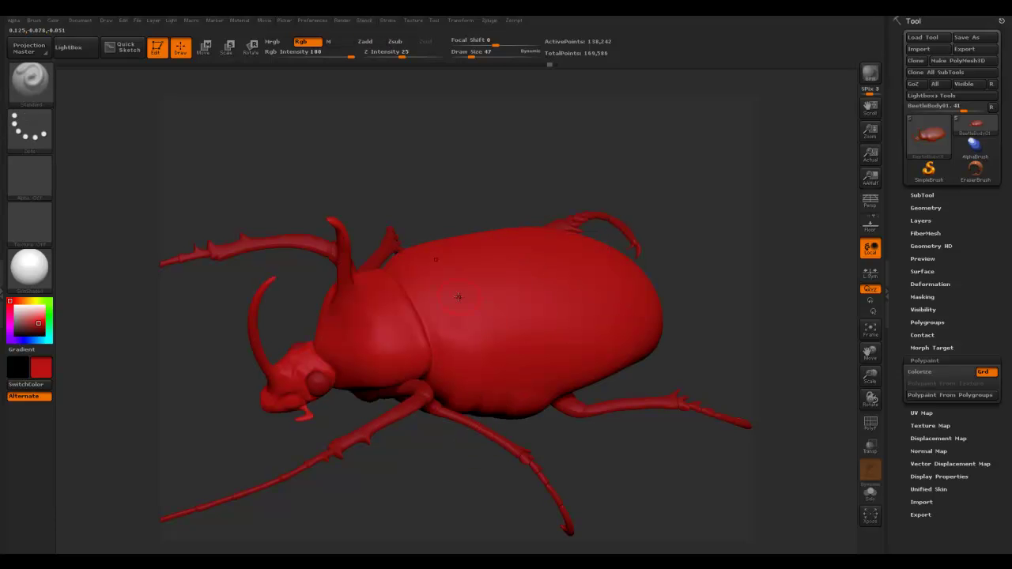
pyautogui.hotkey('ctrl', 'z')
pyautogui.moveTo(125, 347); pyautogui.dragTo(174, 289)
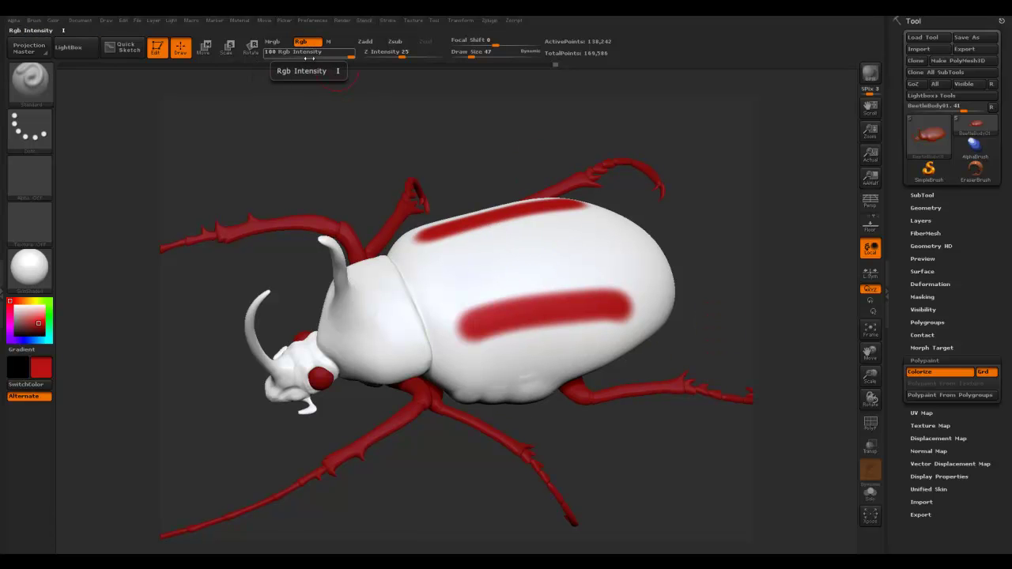
pyautogui.moveTo(351, 160); pyautogui.dragTo(359, 154)
# - Compare the painted stripe's sharpness by stepping the body down to subdivision level 2 and back up to level 5
pyautogui.keyDown('alt'); pyautogui.moveTo(770, 317); pyautogui.dragTo(775, 425); pyautogui.keyUp('alt')
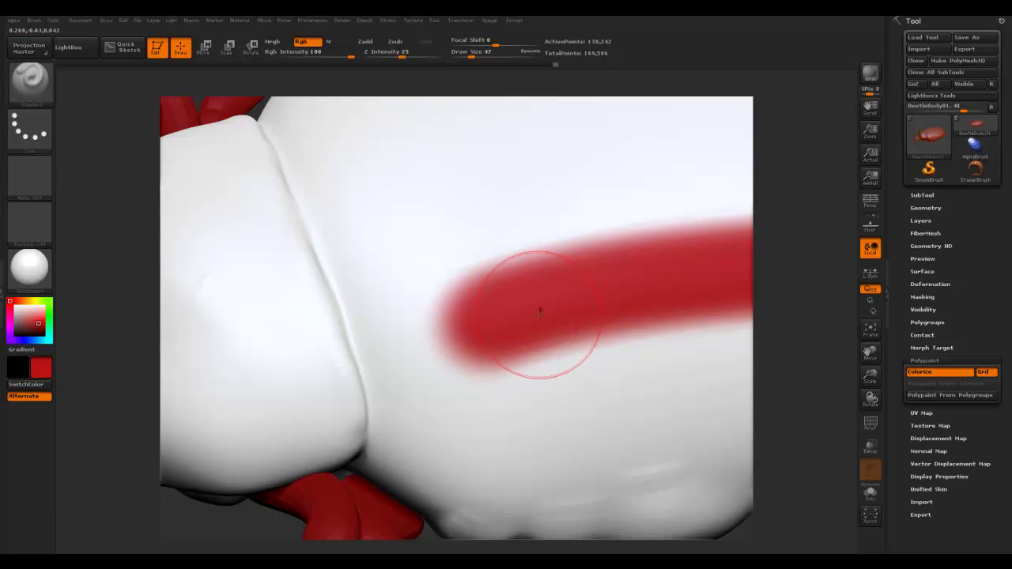
pyautogui.hotkey('shift', 'd')
pyautogui.hotkey('shift', 'd')
pyautogui.hotkey('shift', 'd')
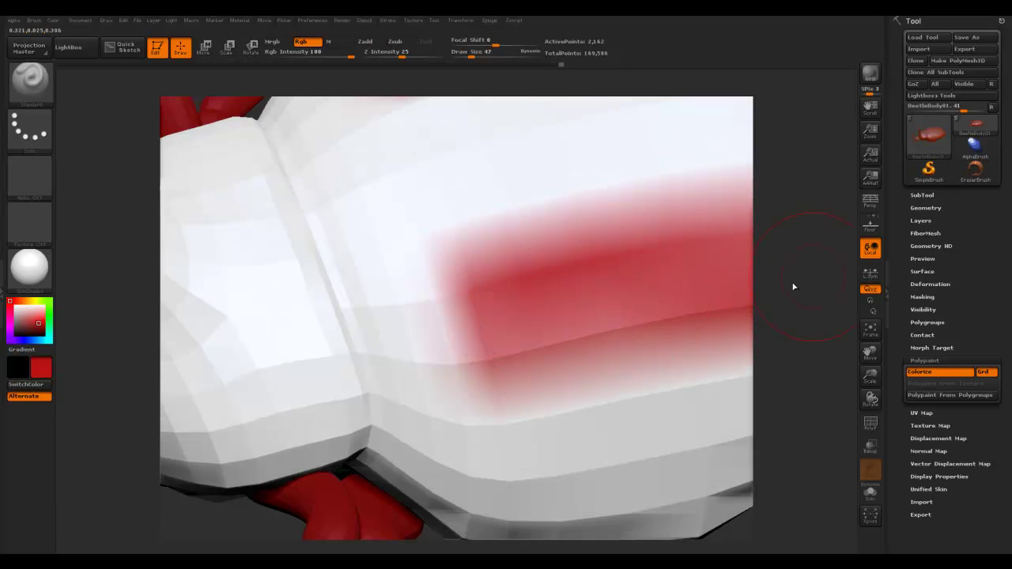
pyautogui.click(926, 207)
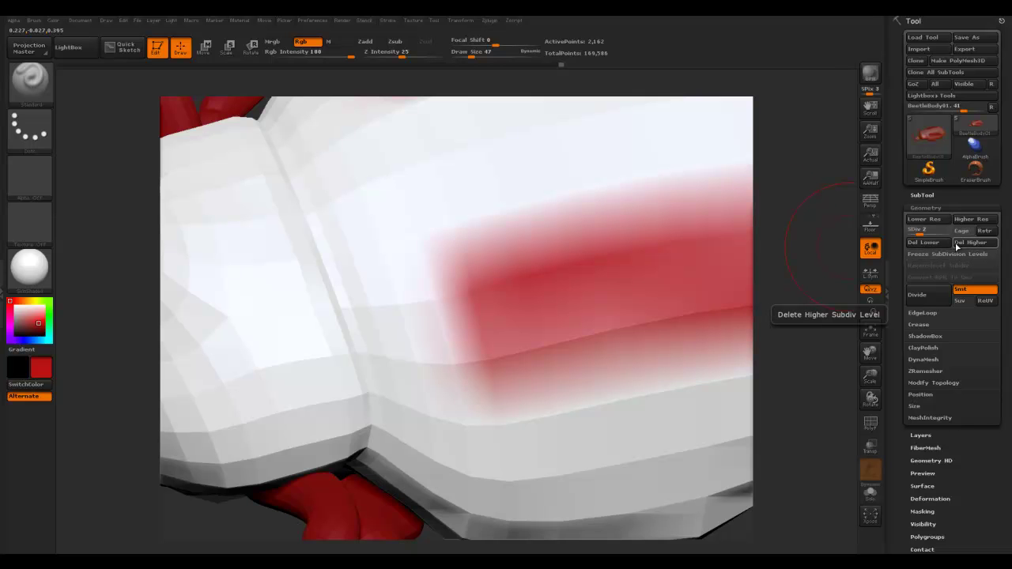
pyautogui.moveTo(802, 242)
pyautogui.keyDown('alt'); pyautogui.mouseDown()
pyautogui.moveTo(804, 260)
pyautogui.moveTo(689, 237)
pyautogui.mouseUp(); pyautogui.keyUp('alt')
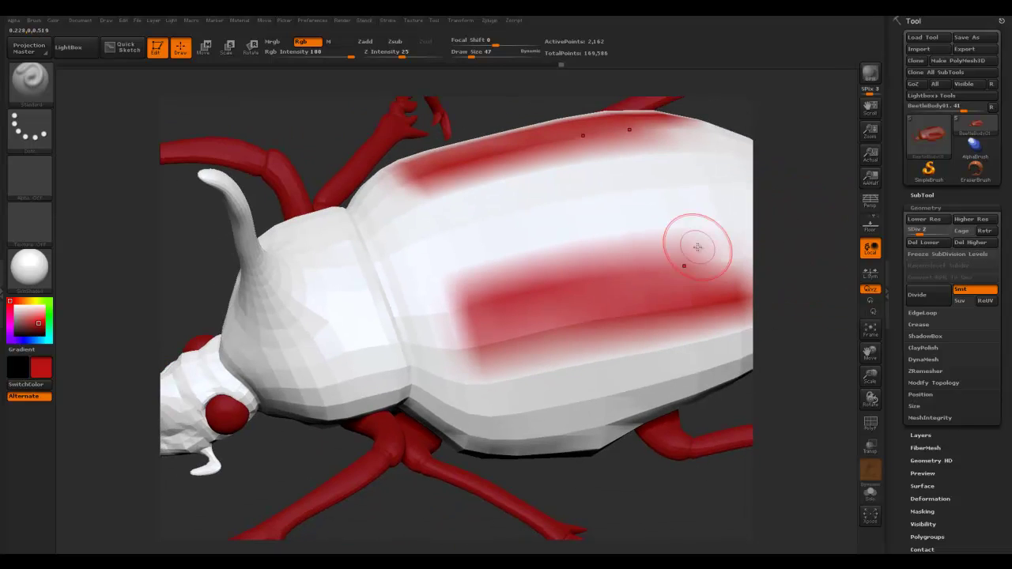
pyautogui.press('d')
pyautogui.press('d')
pyautogui.press('d')
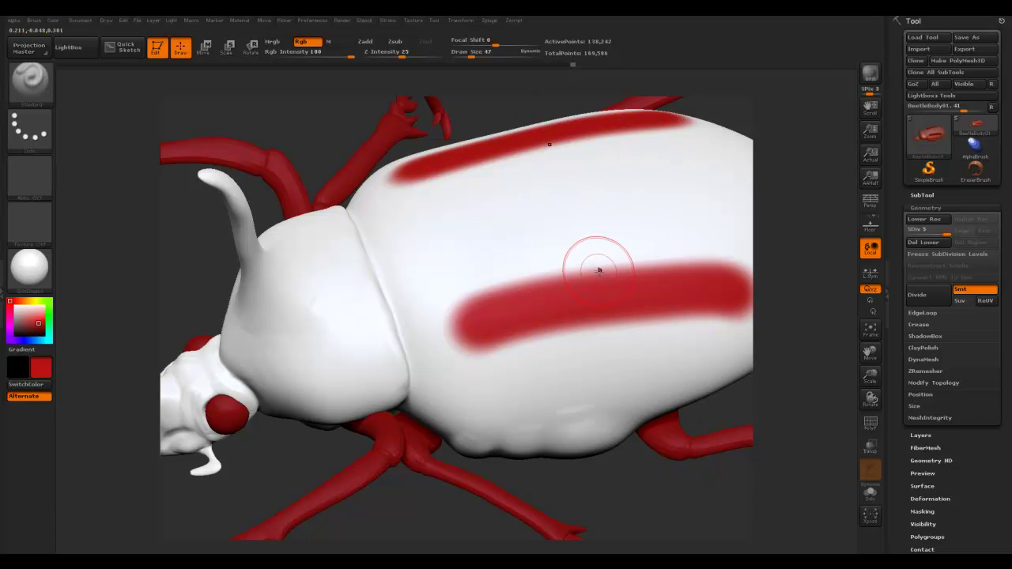
# - Divide the body mesh repeatedly up to subdivision level 8
pyautogui.press('ctrl')
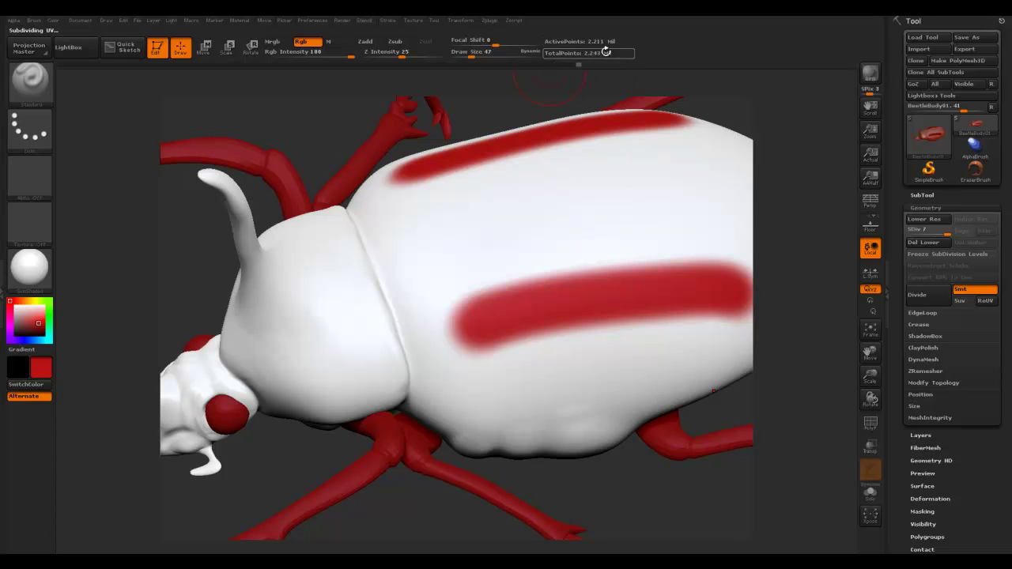
pyautogui.press('ctrl')
pyautogui.hotkey('ctrl', 'd')
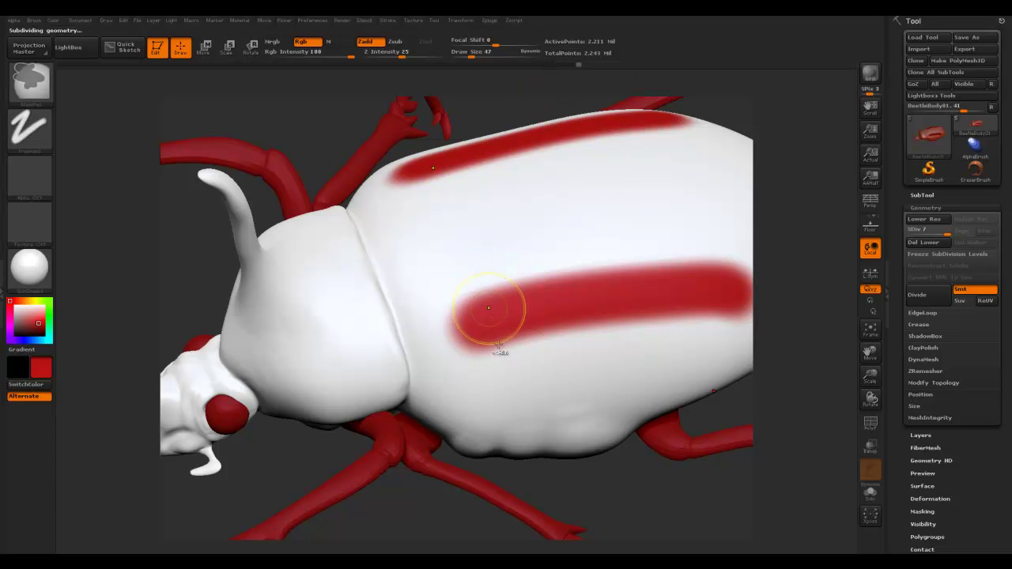
# - Extend the red stripes with thick, finger-like strokes across the abdomen and check the stroke edges up close
pyautogui.moveTo(446, 305)
pyautogui.mouseDown()
pyautogui.moveTo(456, 278)
pyautogui.moveTo(578, 286)
pyautogui.moveTo(641, 362)
pyautogui.mouseUp()
pyautogui.moveTo(394, 244); pyautogui.dragTo(435, 296)
pyautogui.moveTo(465, 232); pyautogui.dragTo(522, 278)
pyautogui.moveTo(607, 240)
pyautogui.mouseDown()
pyautogui.moveTo(625, 271)
pyautogui.moveTo(711, 228)
pyautogui.moveTo(748, 348)
pyautogui.moveTo(790, 344)
pyautogui.moveTo(799, 319)
pyautogui.moveTo(814, 365)
pyautogui.moveTo(806, 427)
pyautogui.mouseUp()
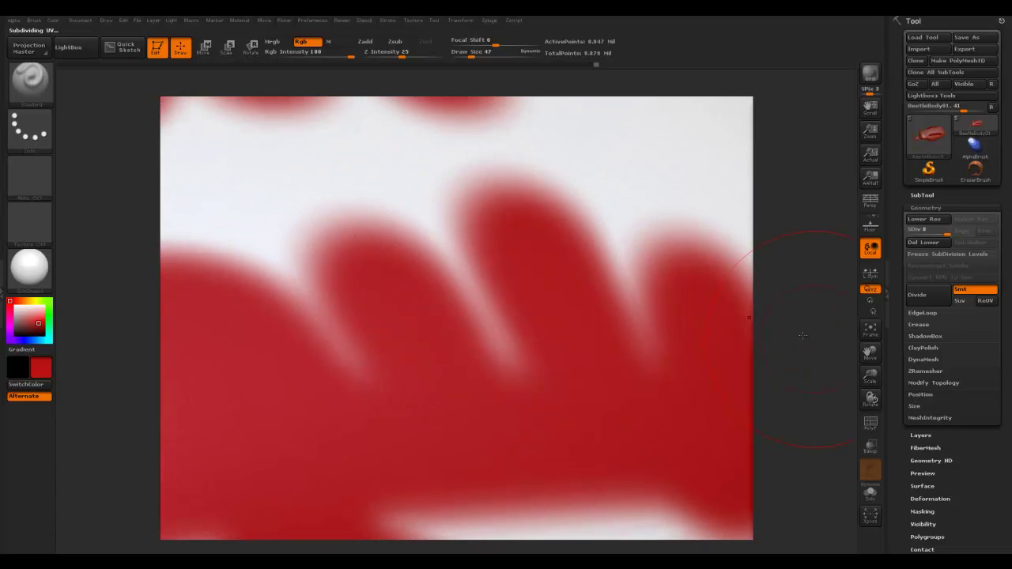
# - Reduce the Draw Size to 6 and paint thin red lines along the middle of the abdomen's upper side
pyautogui.press('s')
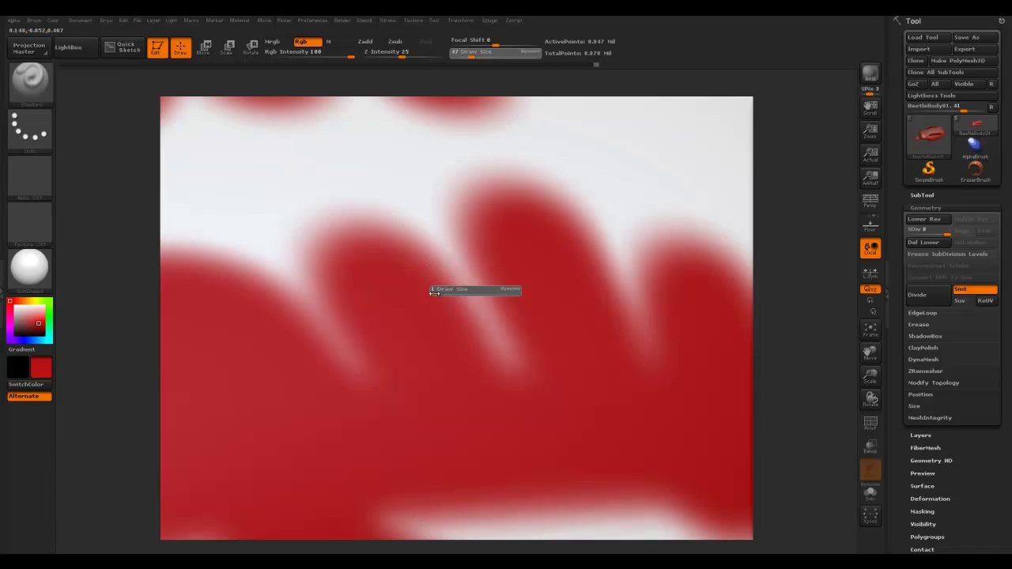
pyautogui.moveTo(255, 227)
pyautogui.mouseDown()
pyautogui.moveTo(315, 181)
pyautogui.moveTo(471, 131)
pyautogui.mouseUp()
pyautogui.moveTo(787, 300)
pyautogui.mouseDown()
pyautogui.moveTo(767, 303)
pyautogui.moveTo(790, 340)
pyautogui.moveTo(589, 282)
pyautogui.moveTo(693, 314)
pyautogui.moveTo(456, 292)
pyautogui.mouseUp()
pyautogui.moveTo(632, 304)
pyautogui.mouseDown()
pyautogui.moveTo(614, 285)
pyautogui.moveTo(654, 288)
pyautogui.mouseUp()
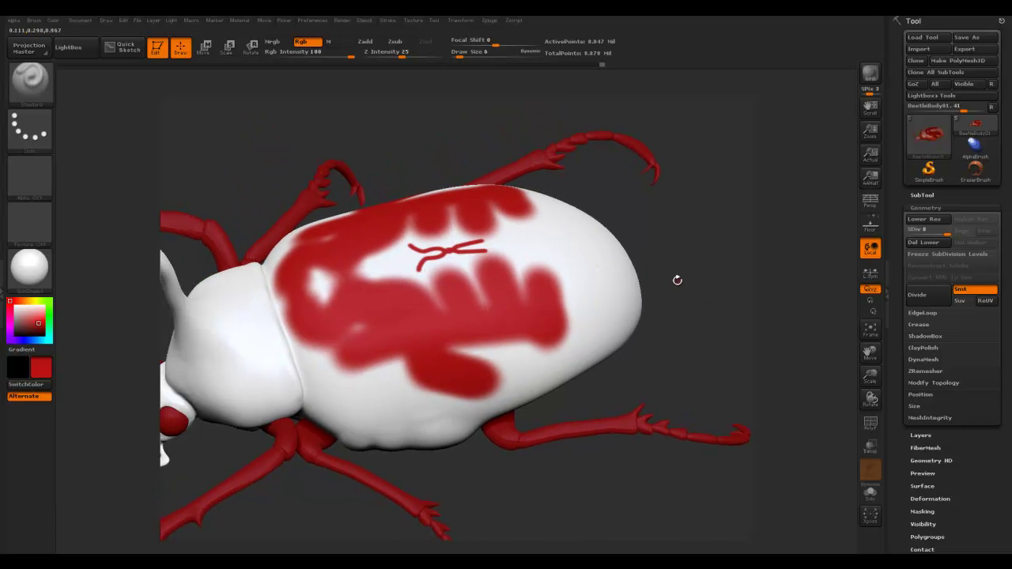
# - Switch the stroke to DragRect and place a large soft red patch on the front half of the abdomen
pyautogui.click(29, 128)
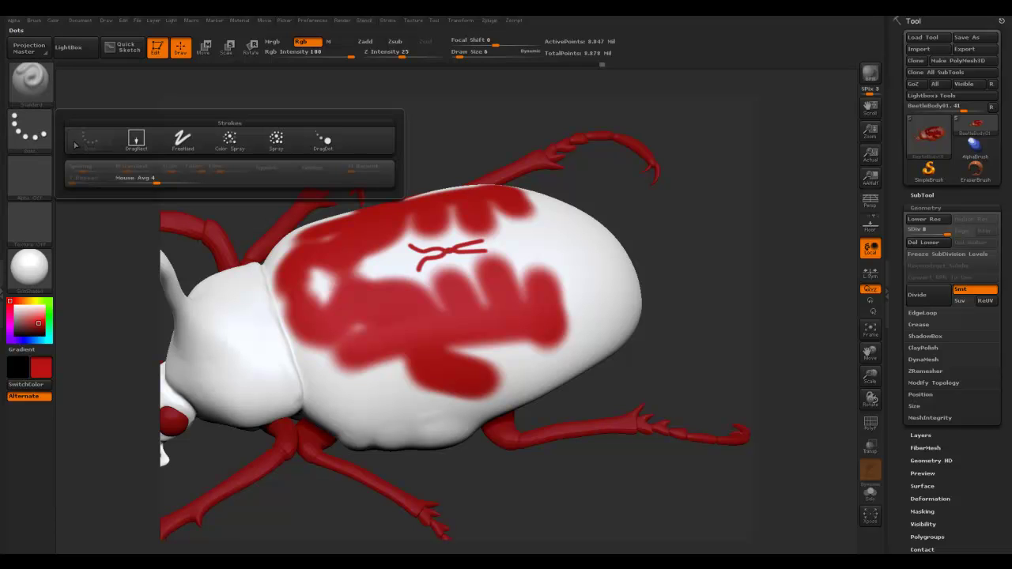
pyautogui.click(137, 141)
pyautogui.moveTo(410, 259); pyautogui.dragTo(341, 275)
# - Change the paint colour to blue-violet and place several round soft patches over the red area of the abdomen
pyautogui.click(19, 340)
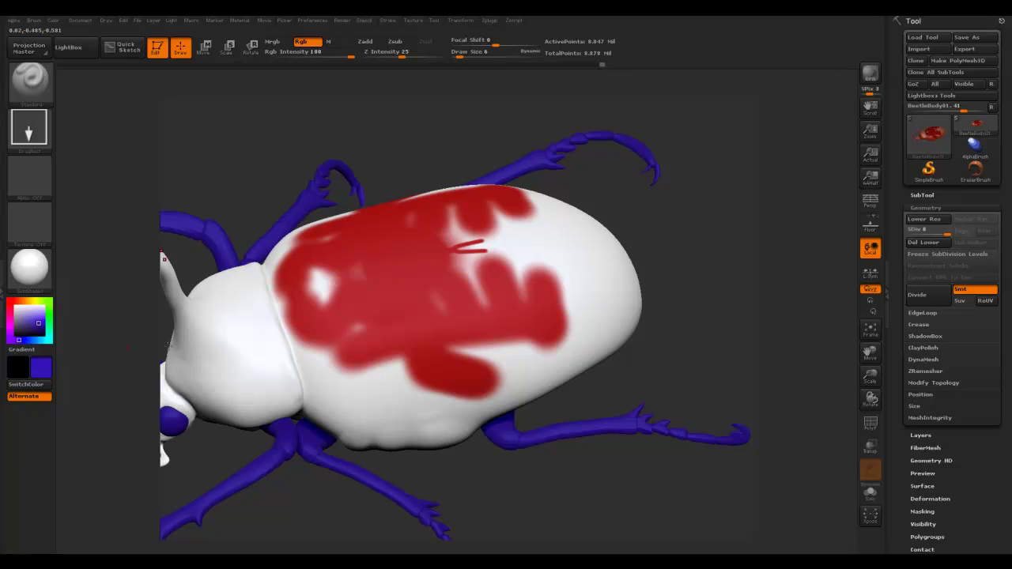
pyautogui.moveTo(395, 304); pyautogui.dragTo(409, 317)
pyautogui.moveTo(451, 293); pyautogui.dragTo(498, 333)
pyautogui.moveTo(528, 297); pyautogui.dragTo(581, 346)
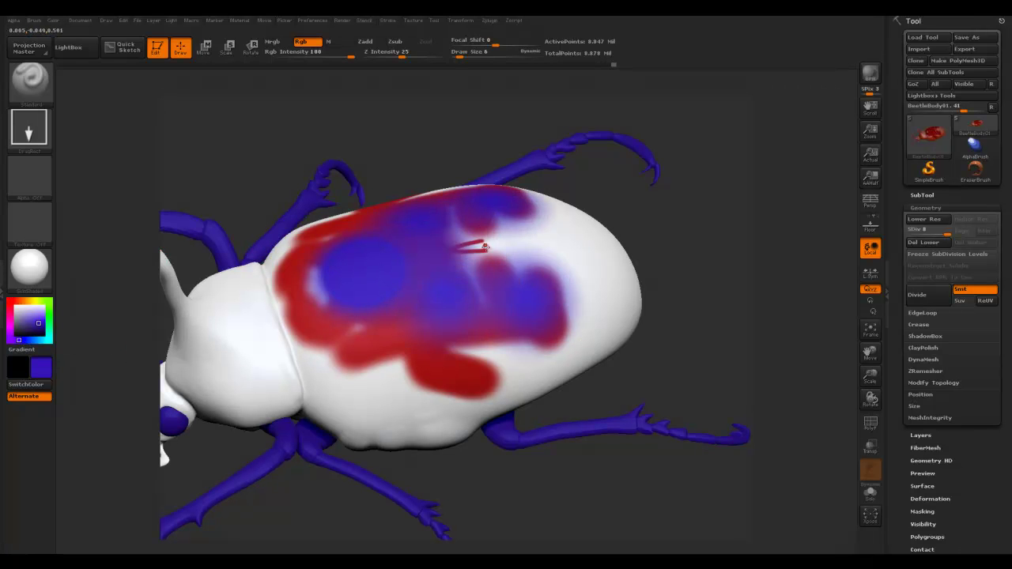
# - Choose a vein-like alpha and stamp its blue pattern along the abdomen's side and rear with the DragRect stroke
pyautogui.click(26, 172)
pyautogui.click(21, 166)
pyautogui.click(93, 274)
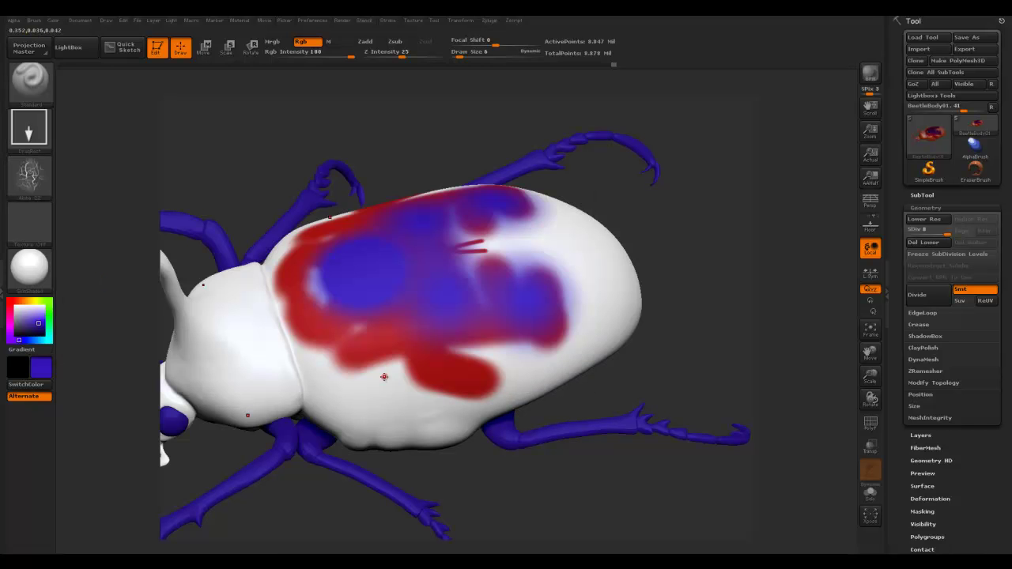
pyautogui.moveTo(437, 402); pyautogui.dragTo(445, 404)
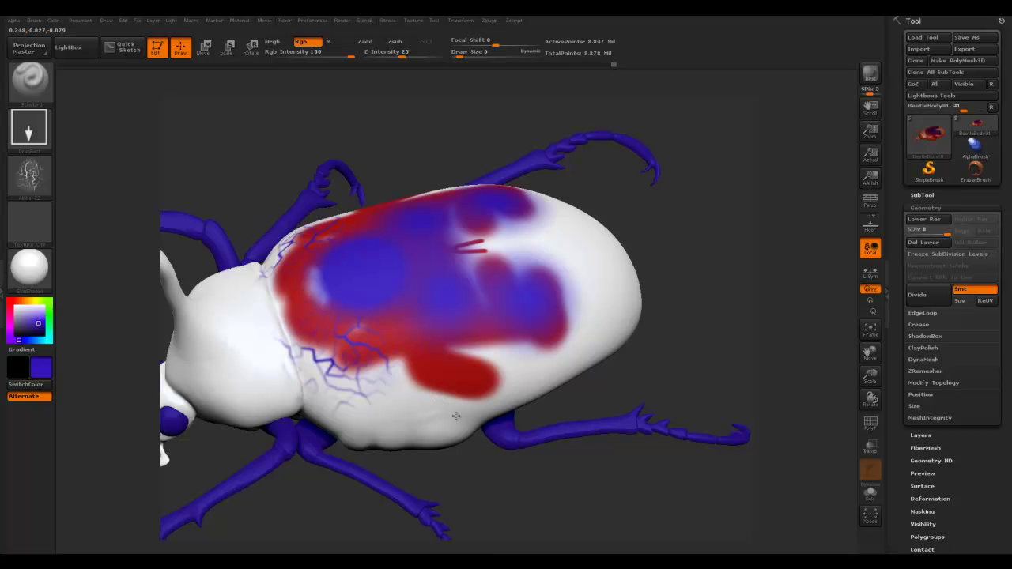
pyautogui.moveTo(447, 357); pyautogui.dragTo(542, 358)
pyautogui.moveTo(399, 376); pyautogui.dragTo(320, 371)
pyautogui.moveTo(575, 291)
pyautogui.mouseDown()
pyautogui.moveTo(631, 309)
pyautogui.moveTo(623, 331)
pyautogui.mouseUp()
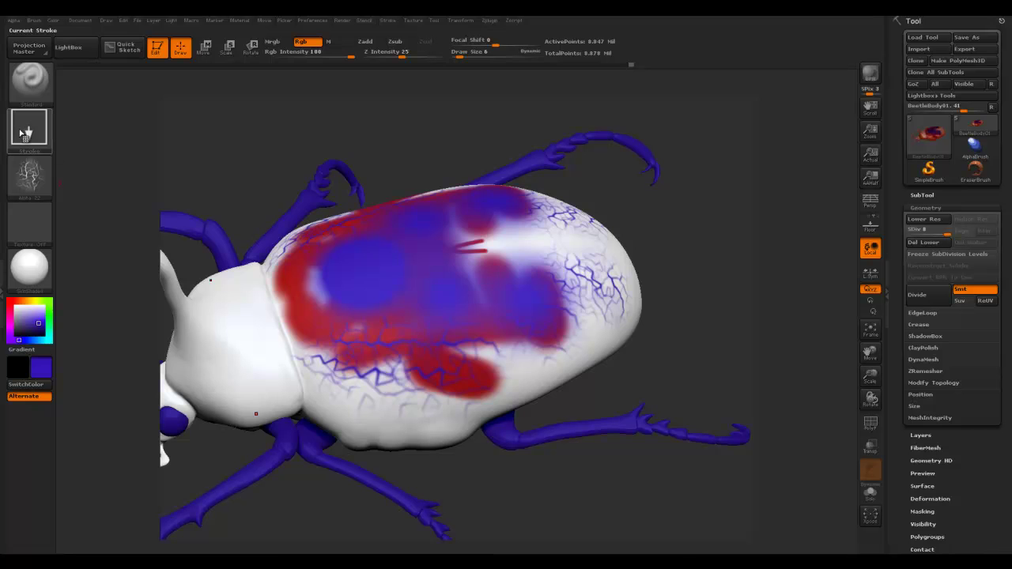
# - Switch the stroke to Color Spray, set the Draw Size to 78 and spray the blue vein pattern over the abdomen
pyautogui.click(24, 134)
pyautogui.click(226, 139)
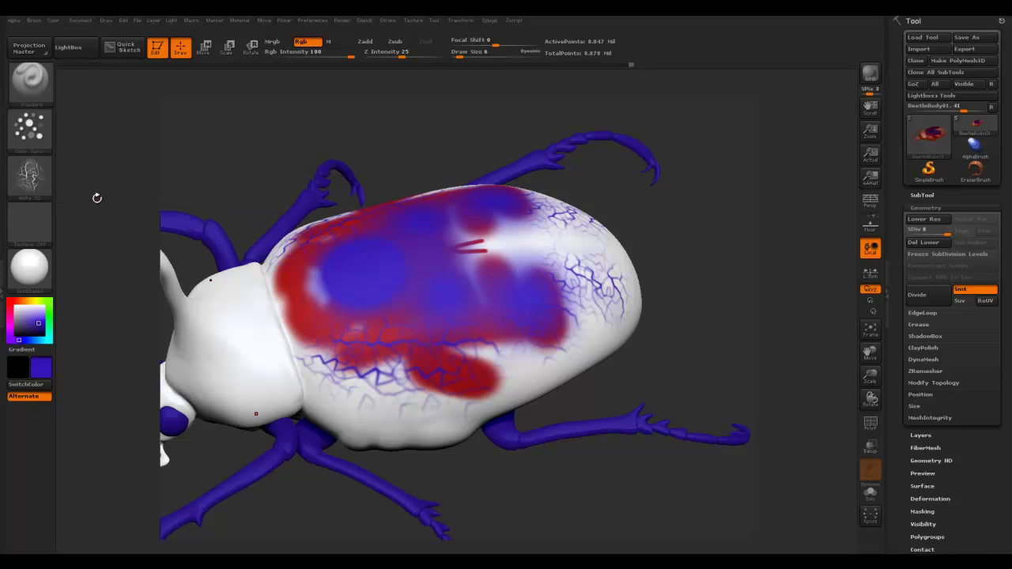
pyautogui.moveTo(341, 336)
pyautogui.mouseDown()
pyautogui.moveTo(357, 357)
pyautogui.moveTo(348, 372)
pyautogui.moveTo(387, 395)
pyautogui.moveTo(443, 387)
pyautogui.moveTo(482, 310)
pyautogui.moveTo(553, 332)
pyautogui.moveTo(601, 261)
pyautogui.moveTo(443, 371)
pyautogui.moveTo(273, 316)
pyautogui.moveTo(348, 348)
pyautogui.mouseUp()
pyautogui.press('s')
pyautogui.moveTo(420, 365); pyautogui.dragTo(455, 407)
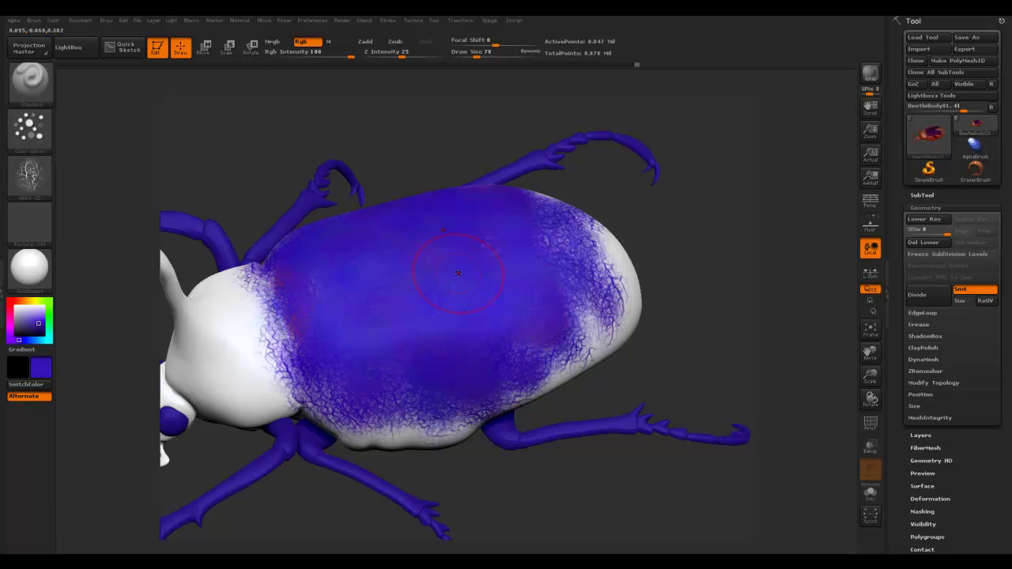
# - Adjust the Color Spray's Color Intensity Variance and spray more blue vein pattern over the abdomen and thorax
pyautogui.click(29, 126)
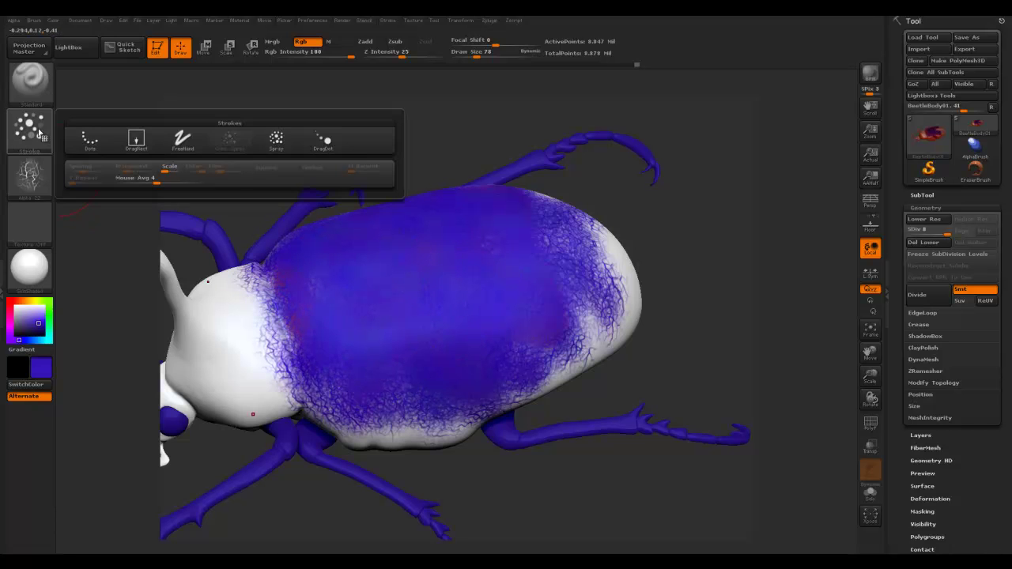
pyautogui.click(30, 127)
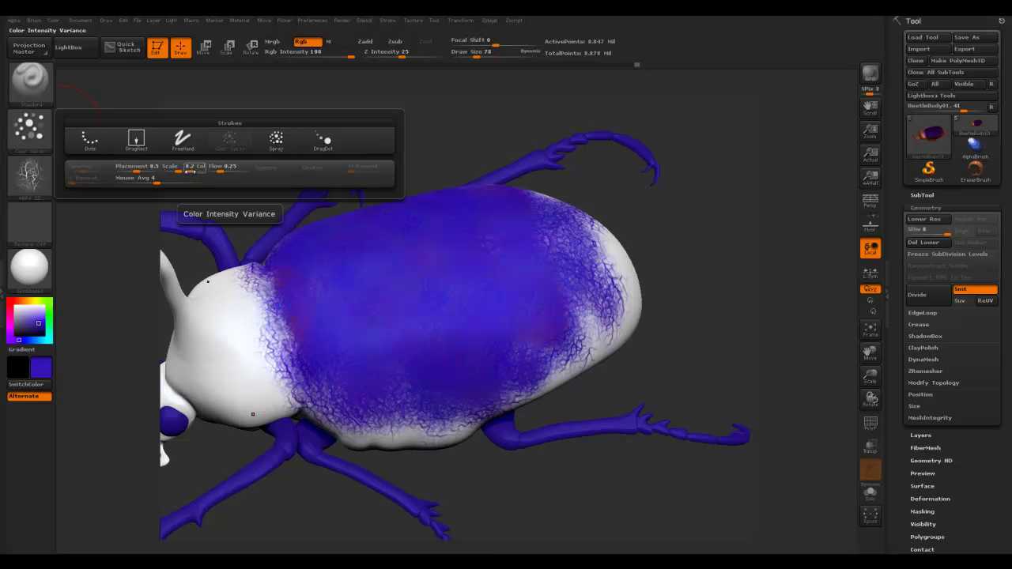
pyautogui.moveTo(189, 170); pyautogui.dragTo(190, 170)
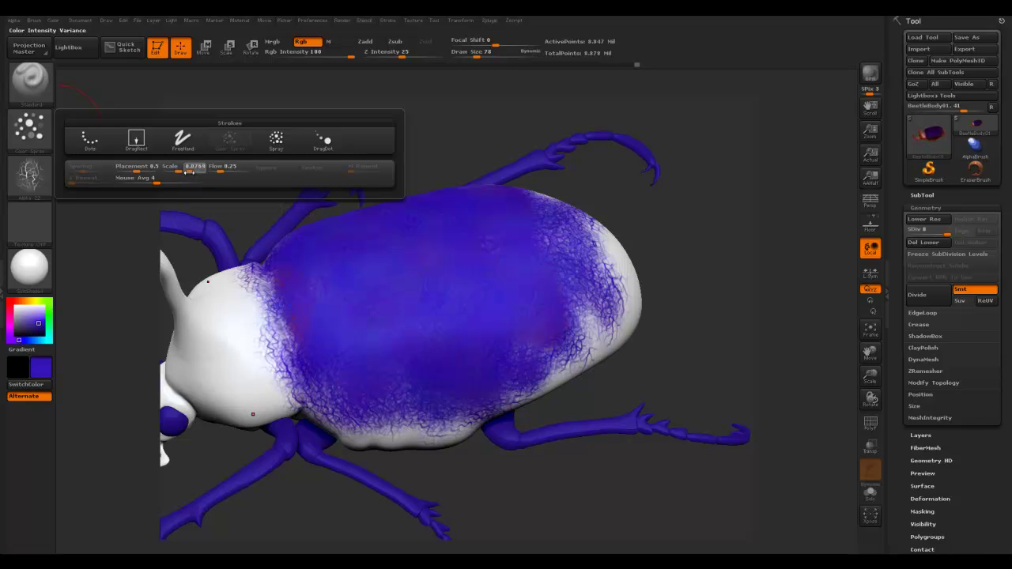
pyautogui.moveTo(519, 333); pyautogui.dragTo(529, 301)
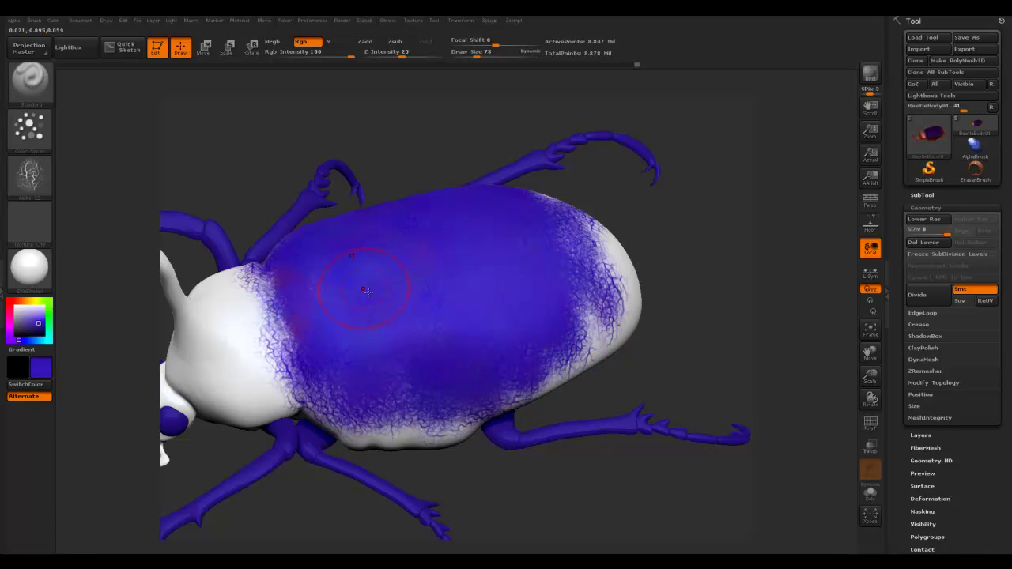
pyautogui.moveTo(583, 224)
pyautogui.mouseDown()
pyautogui.moveTo(608, 348)
pyautogui.moveTo(617, 237)
pyautogui.moveTo(601, 364)
pyautogui.moveTo(340, 431)
pyautogui.moveTo(222, 293)
pyautogui.moveTo(197, 395)
pyautogui.mouseUp()
pyautogui.keyDown('alt'); pyautogui.moveTo(707, 341); pyautogui.dragTo(656, 265); pyautogui.keyUp('alt')
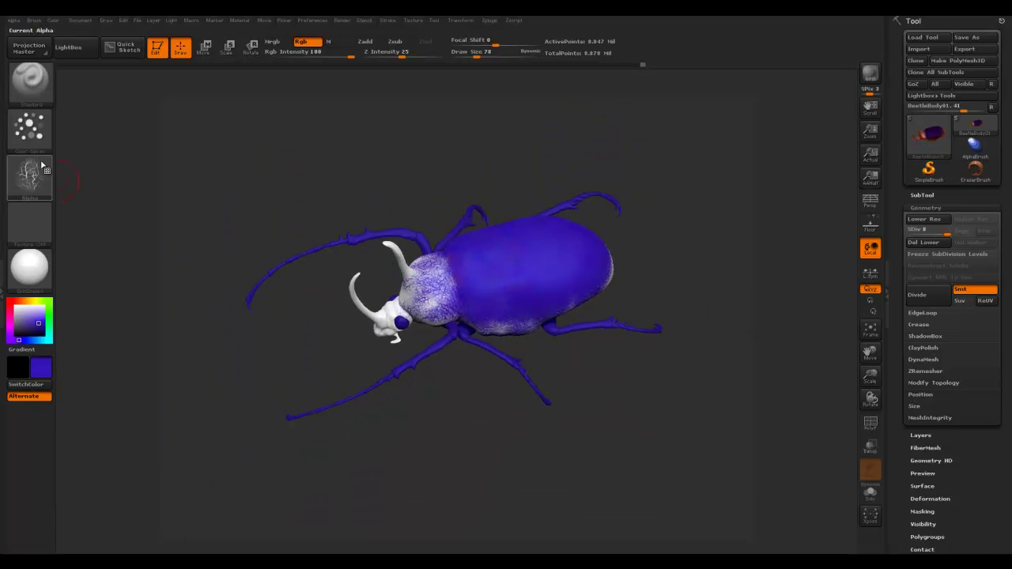
pyautogui.click(31, 138)
pyautogui.click(423, 153)
pyautogui.click(25, 138)
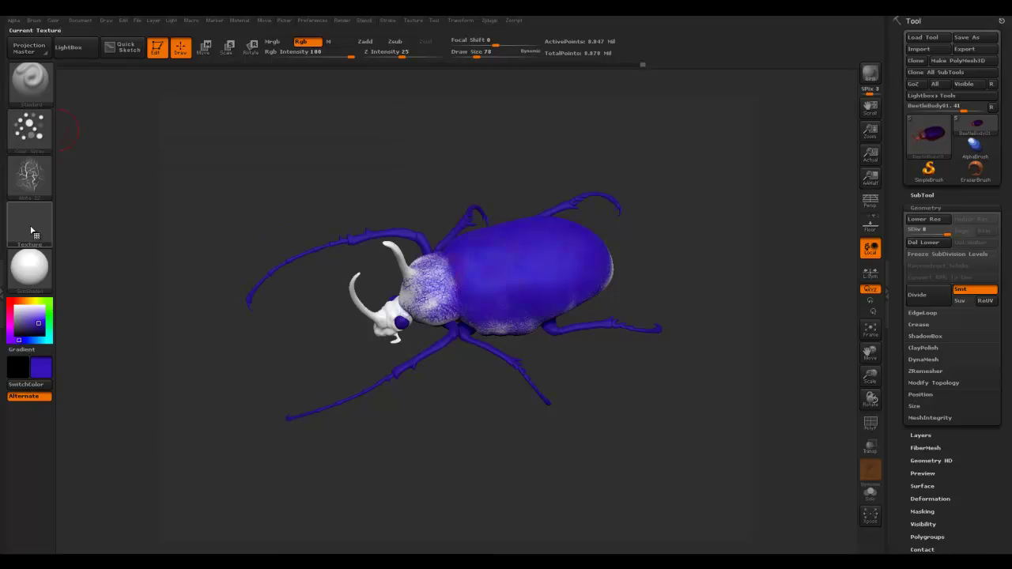
# - Select Texture 02 and spray its orange-brown pattern over the beetle's abdomen
pyautogui.click(30, 223)
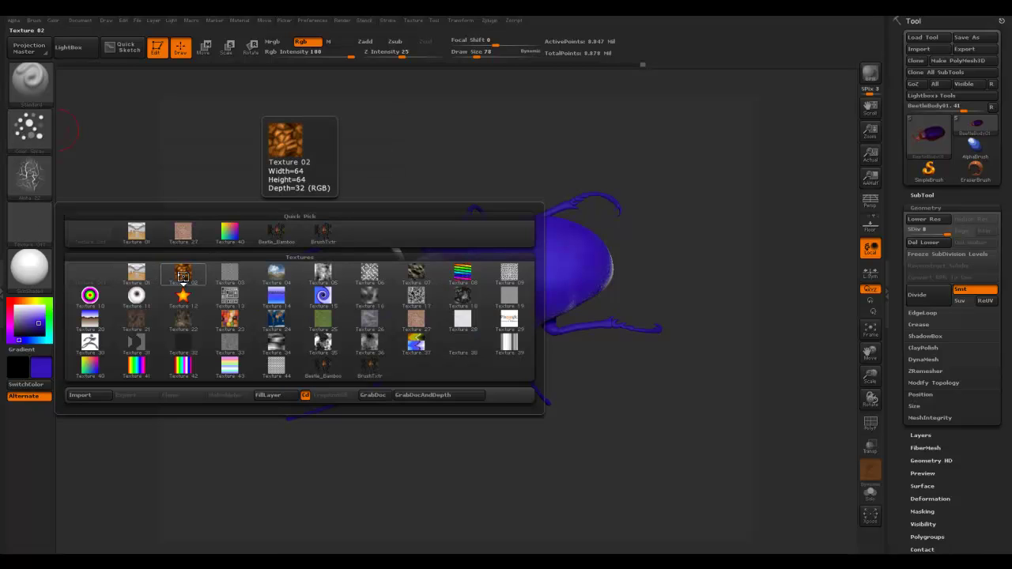
pyautogui.click(183, 276)
pyautogui.click(29, 223)
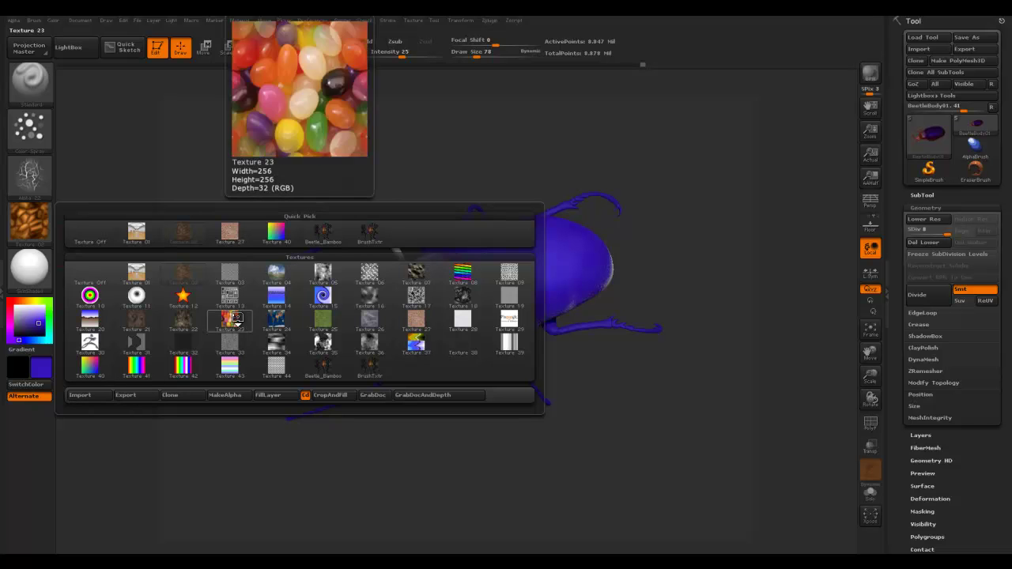
pyautogui.moveTo(534, 283)
pyautogui.mouseDown()
pyautogui.moveTo(574, 297)
pyautogui.moveTo(597, 289)
pyautogui.moveTo(529, 245)
pyautogui.moveTo(458, 286)
pyautogui.moveTo(539, 290)
pyautogui.moveTo(589, 246)
pyautogui.moveTo(527, 300)
pyautogui.mouseUp()
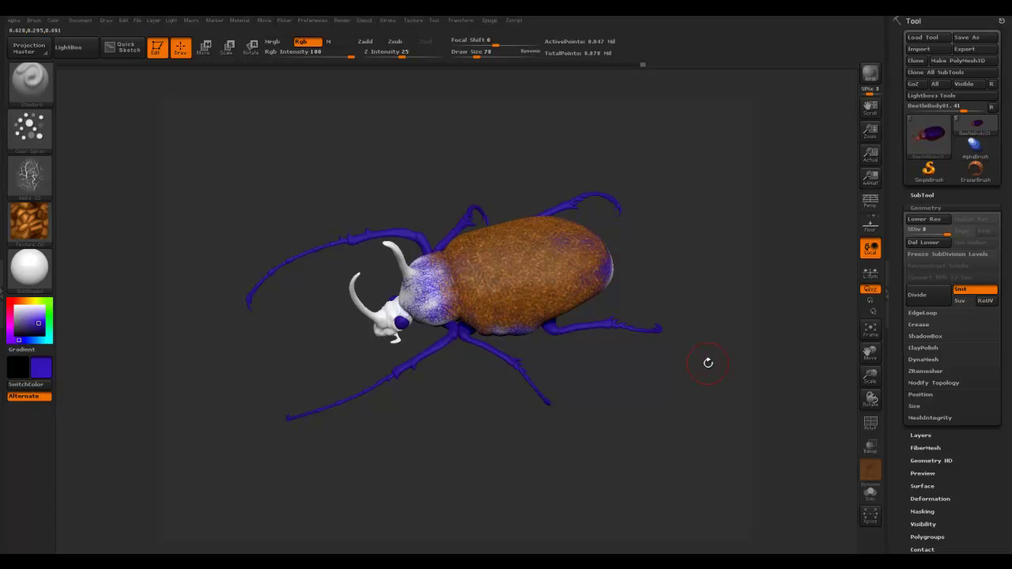
# - Choose Alpha 01 and the DragRect stroke for the brush, with the blue spiral image as its texture
pyautogui.click(29, 175)
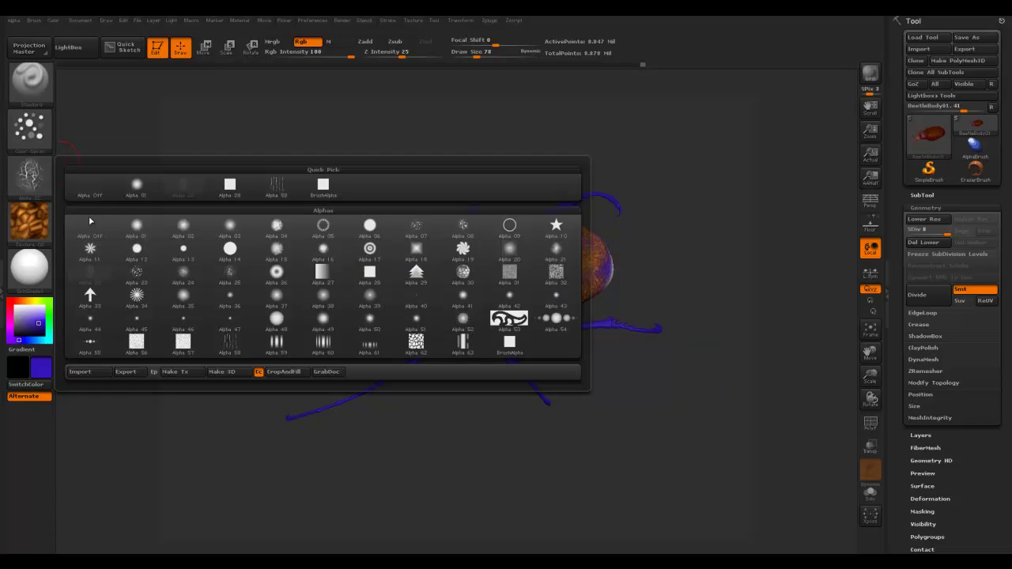
pyautogui.click(136, 228)
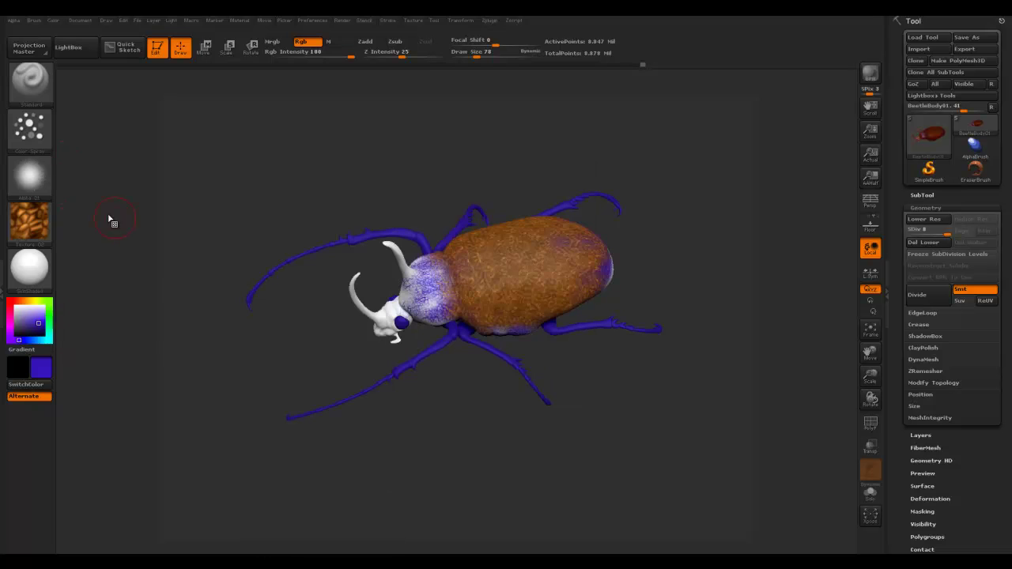
pyautogui.click(29, 126)
pyautogui.click(135, 140)
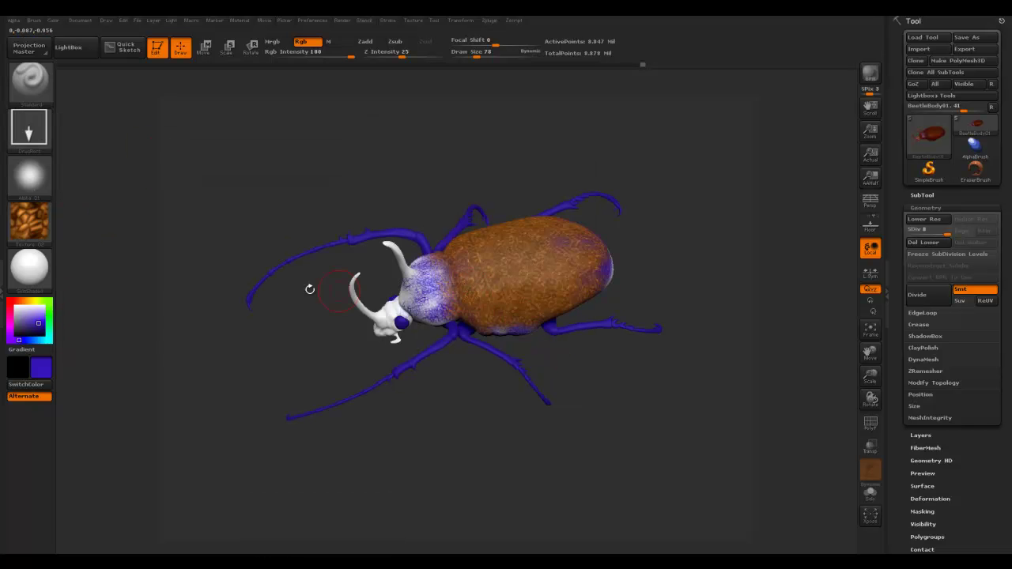
pyautogui.click(28, 222)
pyautogui.click(322, 297)
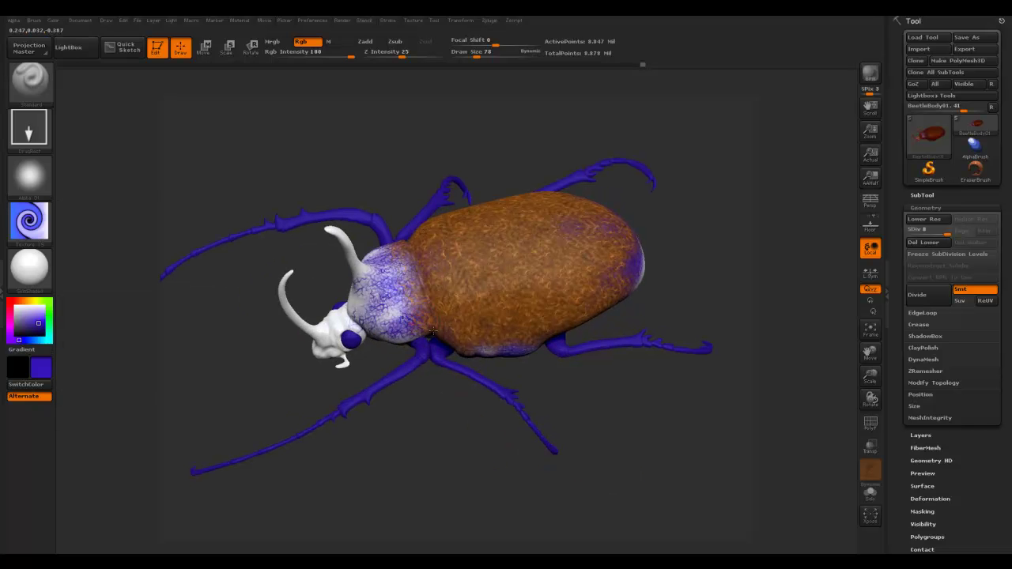
# - Stamp blue spirals over the top of the beetle's abdomen and thorax with the DragRect stroke
pyautogui.moveTo(402, 317); pyautogui.dragTo(600, 328)
pyautogui.moveTo(613, 284); pyautogui.dragTo(636, 299)
pyautogui.moveTo(534, 255); pyautogui.dragTo(587, 271)
pyautogui.moveTo(455, 257); pyautogui.dragTo(484, 288)
pyautogui.moveTo(486, 241); pyautogui.dragTo(512, 267)
pyautogui.moveTo(412, 278); pyautogui.dragTo(429, 301)
pyautogui.moveTo(373, 291); pyautogui.dragTo(391, 313)
# - Stamp further blue spirals along the side and rear of the abdomen
pyautogui.moveTo(396, 419); pyautogui.dragTo(415, 427)
pyautogui.moveTo(619, 421); pyautogui.dragTo(639, 386)
pyautogui.moveTo(569, 253); pyautogui.dragTo(593, 274)
pyautogui.moveTo(721, 325); pyautogui.dragTo(629, 295)
pyautogui.moveTo(649, 341); pyautogui.dragTo(623, 337)
pyautogui.moveTo(534, 298); pyautogui.dragTo(544, 309)
pyautogui.moveTo(463, 295); pyautogui.dragTo(484, 323)
pyautogui.moveTo(705, 365); pyautogui.dragTo(680, 276)
pyautogui.moveTo(709, 320)
pyautogui.mouseDown()
pyautogui.moveTo(727, 301)
pyautogui.moveTo(700, 316)
pyautogui.mouseUp()
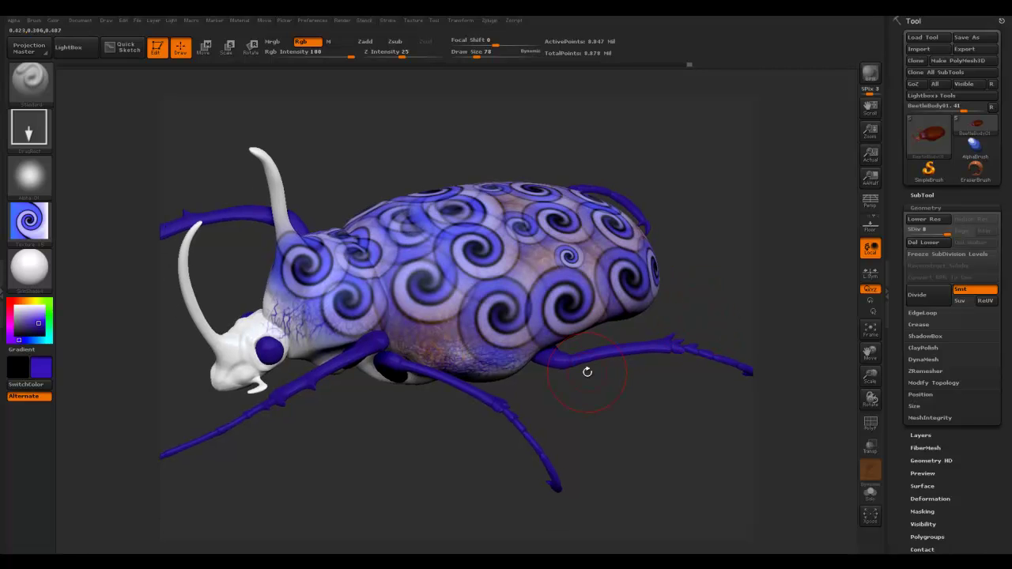
# - Turn the beetle to a side view and look at the Projection Master options without dropping the model
pyautogui.moveTo(700, 451); pyautogui.dragTo(680, 427)
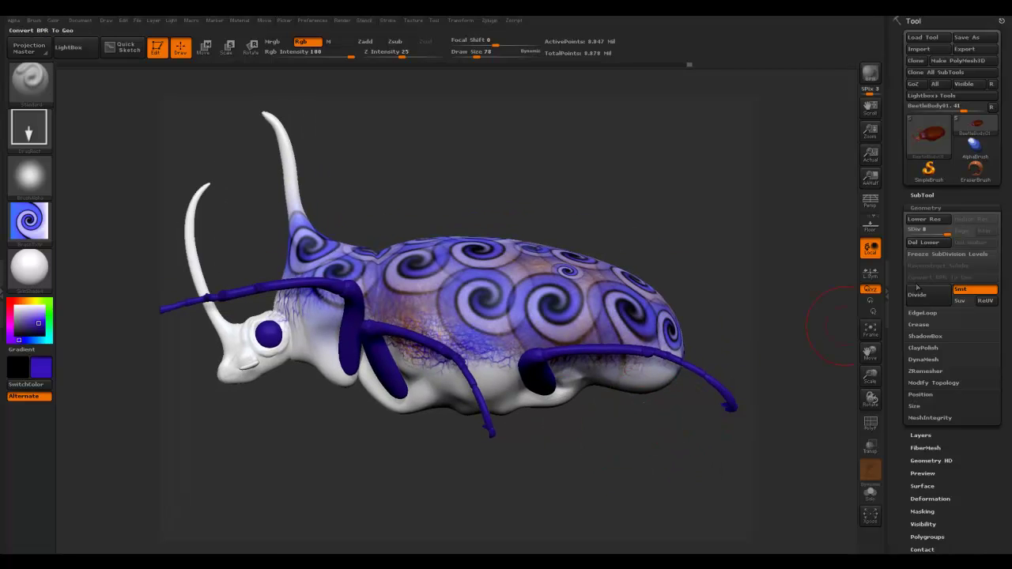
pyautogui.keyDown('alt'); pyautogui.moveTo(517, 192); pyautogui.dragTo(523, 199); pyautogui.keyUp('alt')
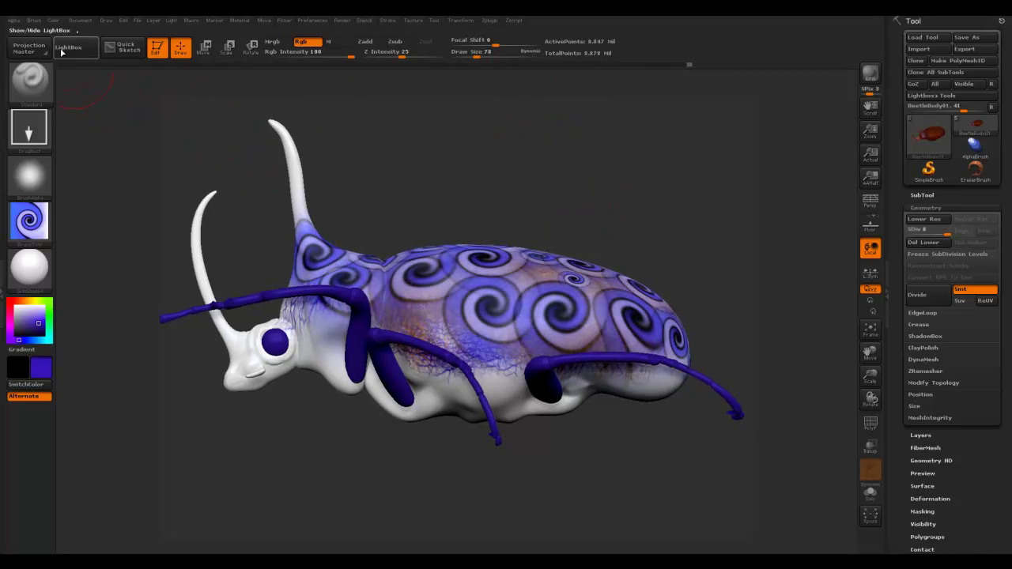
pyautogui.click(27, 49)
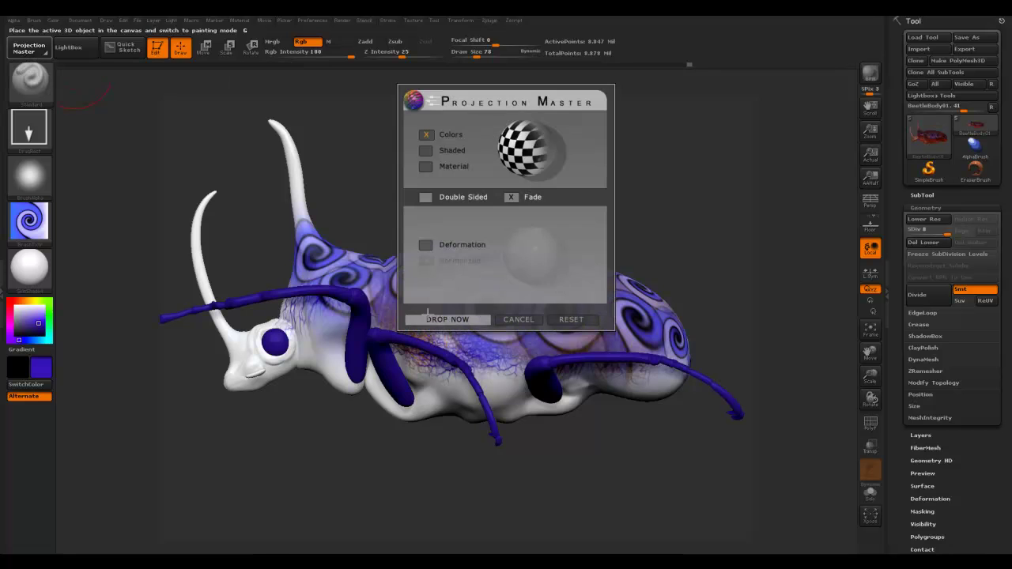
pyautogui.click(544, 318)
# - Send the beetle's side view to Photoshop through ZAppLink Projection with Fade enabled
pyautogui.moveTo(439, 207); pyautogui.dragTo(291, 86)
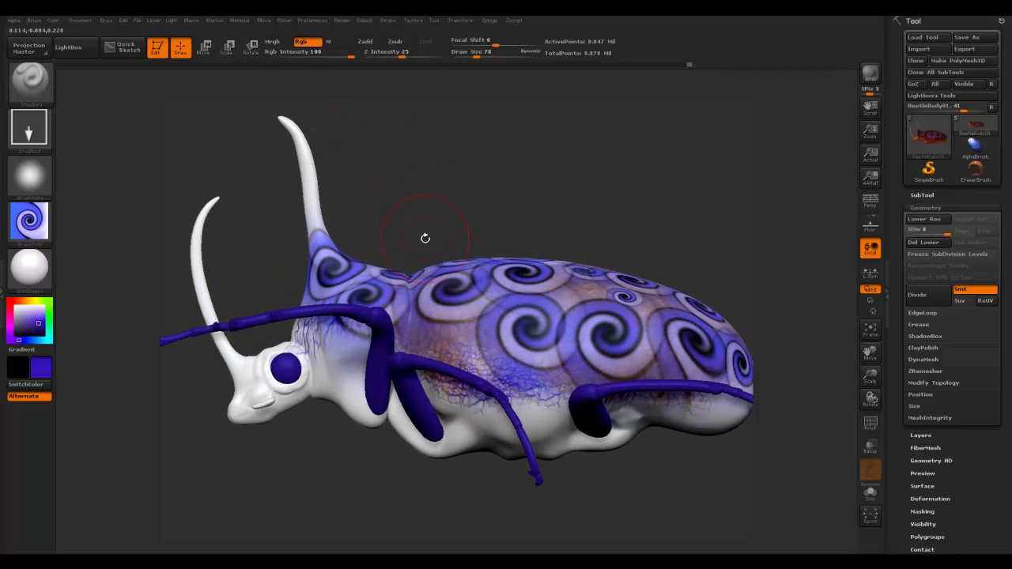
pyautogui.moveTo(434, 199); pyautogui.dragTo(474, 191)
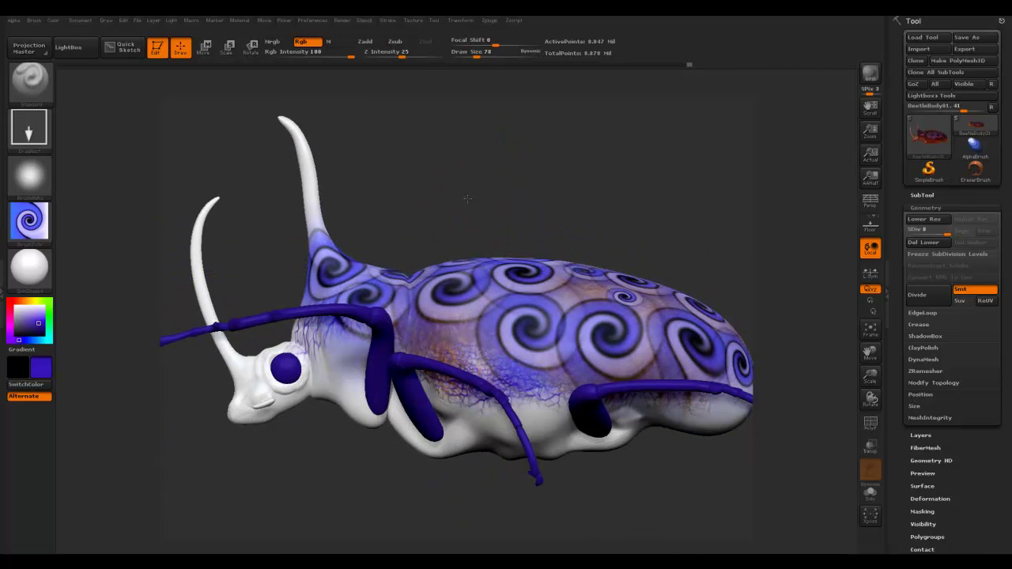
pyautogui.moveTo(467, 199)
pyautogui.mouseDown()
pyautogui.moveTo(463, 184)
pyautogui.moveTo(457, 190)
pyautogui.mouseUp()
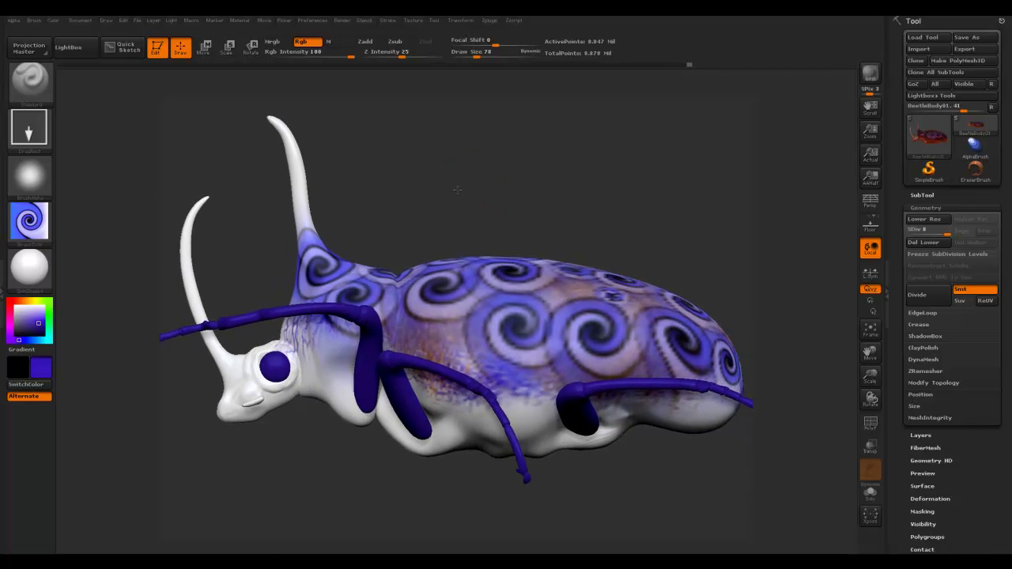
pyautogui.click(80, 20)
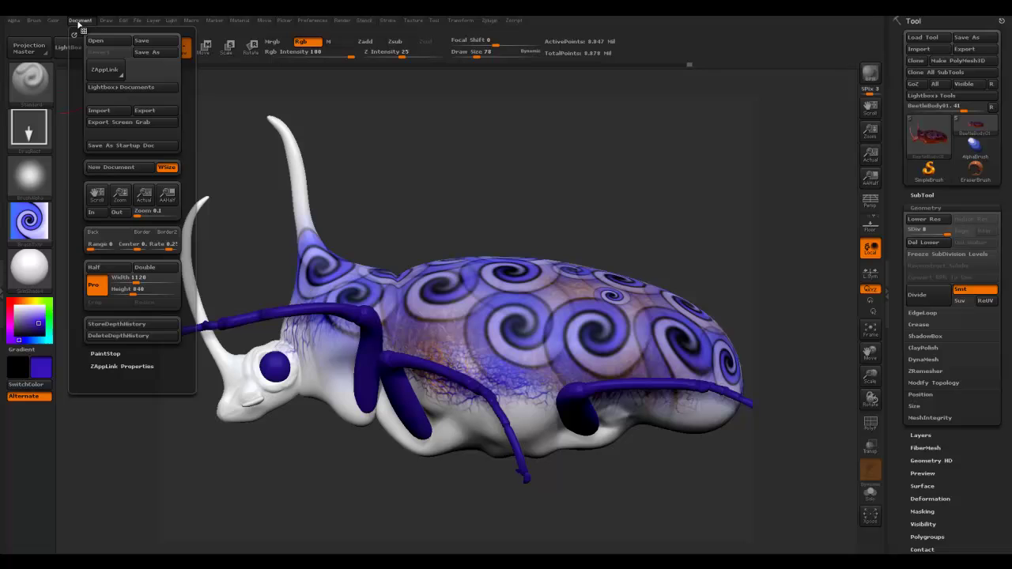
pyautogui.click(110, 71)
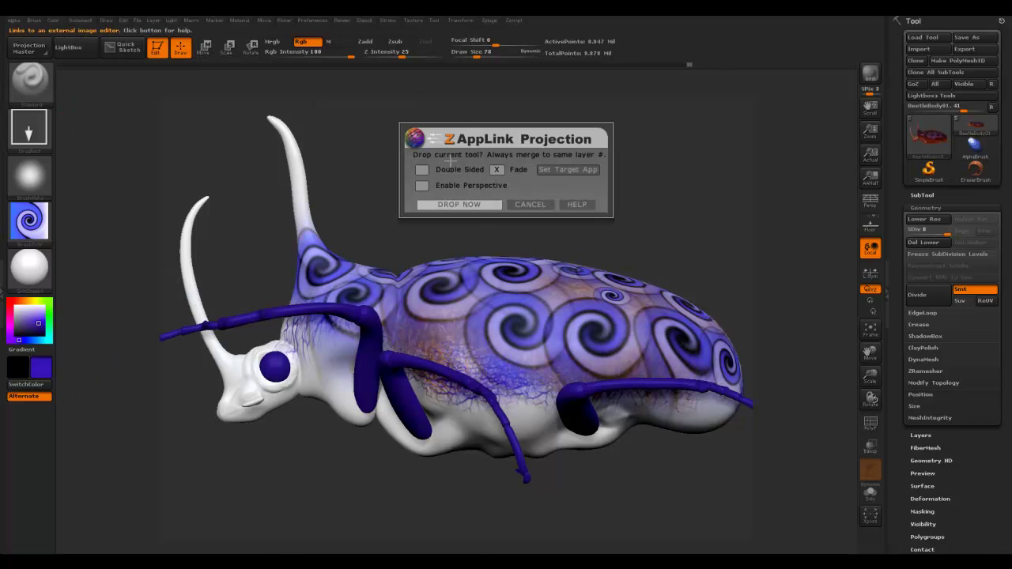
pyautogui.click(459, 204)
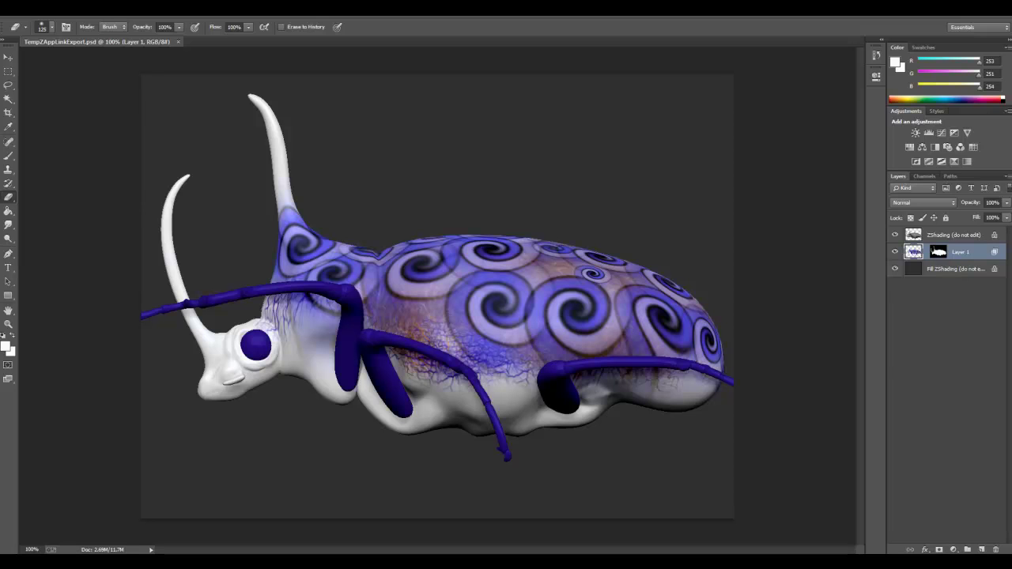
# - Place the Beetle_Bamboo reference photo in the exported document and rotate it 90° clockwise
pyautogui.moveTo(177, 555); pyautogui.dragTo(455, 229)
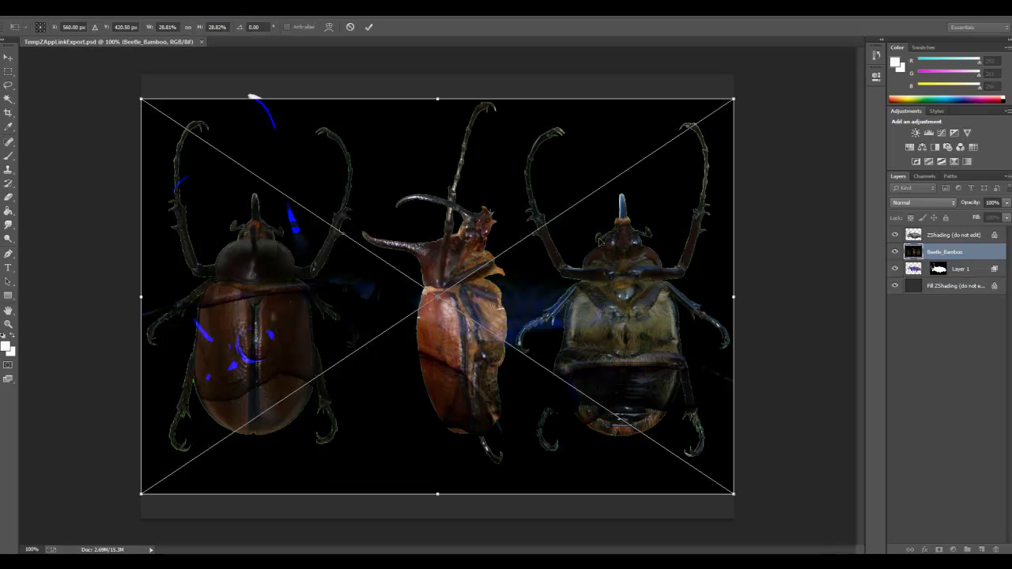
pyautogui.rightClick(507, 169)
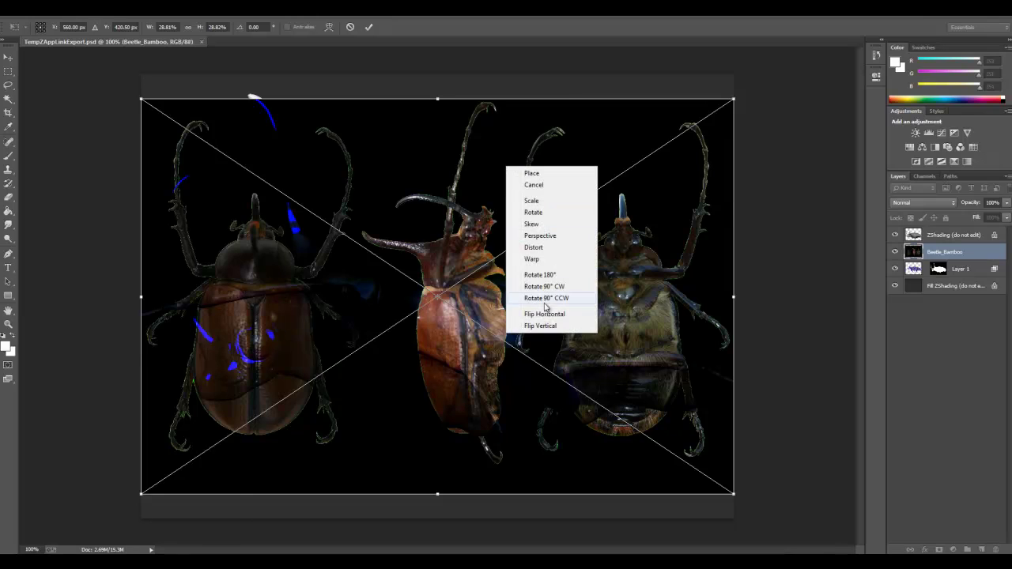
pyautogui.click(544, 288)
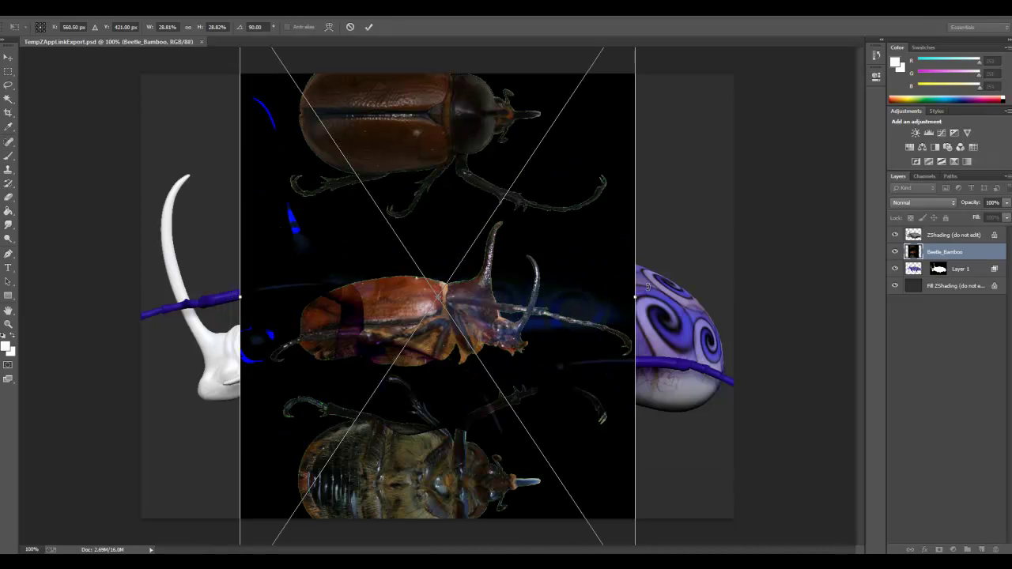
# - Scale the placed Beetle_Bamboo photo up proportionally about its centre to about 54%
pyautogui.hotkey('ctrl', '+')
pyautogui.hotkey('ctrl', '-')
pyautogui.hotkey('ctrl', '-')
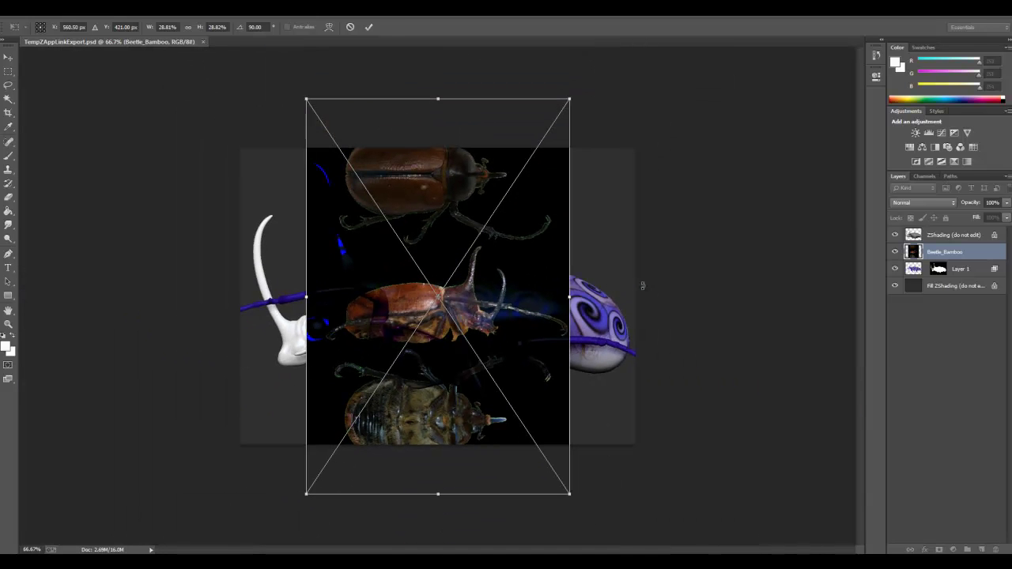
pyautogui.keyDown('alt'); pyautogui.keyDown('shift'); pyautogui.moveTo(569, 101); pyautogui.dragTo(794, 25); pyautogui.keyUp('shift'); pyautogui.keyUp('alt')
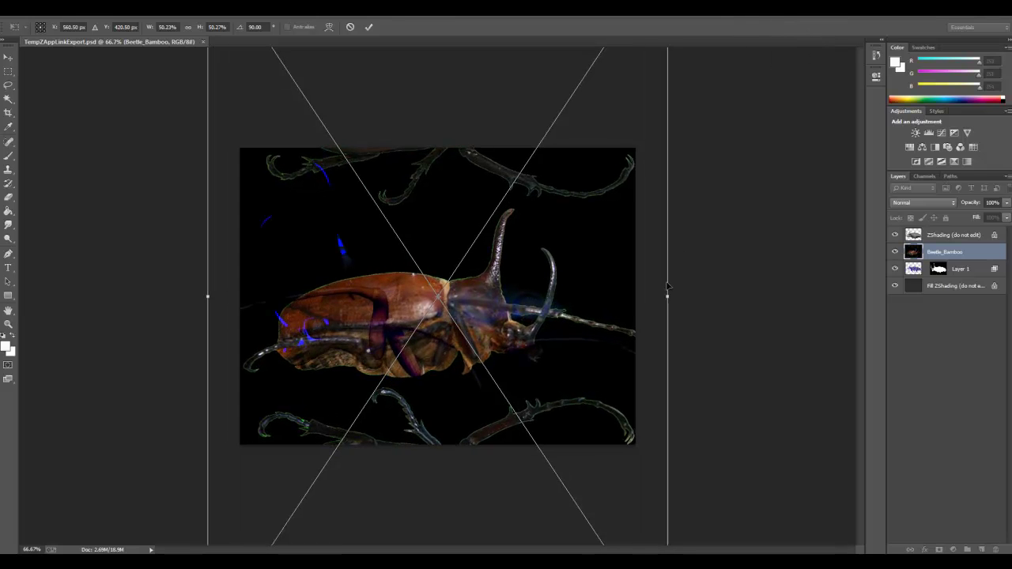
pyautogui.hotkey('ctrl', '-')
pyautogui.hotkey('ctrl', '-')
pyautogui.keyDown('alt'); pyautogui.keyDown('shift'); pyautogui.moveTo(553, 125); pyautogui.dragTo(561, 111); pyautogui.keyUp('shift'); pyautogui.keyUp('alt')
# - Flip the Beetle_Bamboo photo horizontally and place it roughly over the model's side view
pyautogui.rightClick(503, 237)
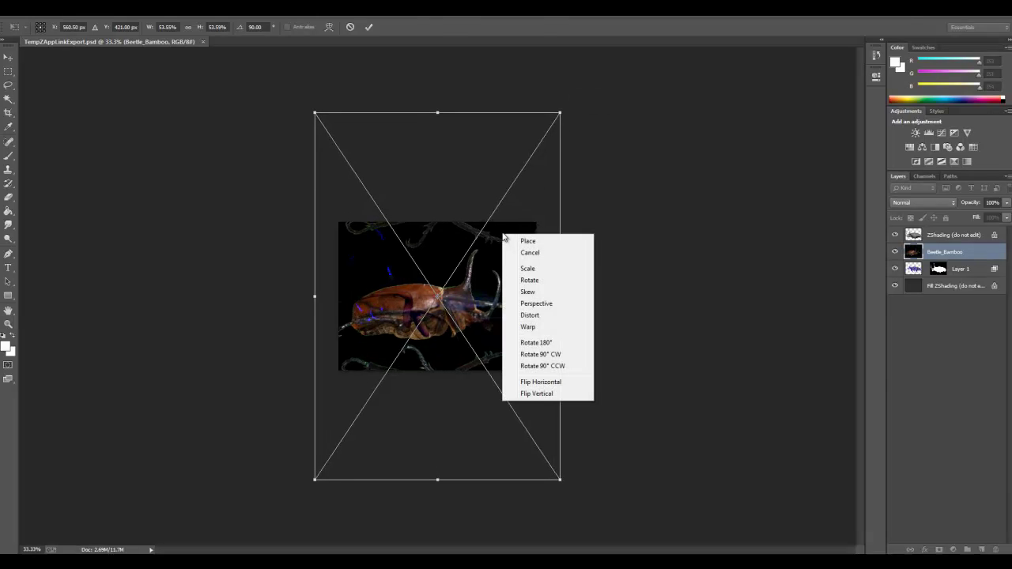
pyautogui.click(535, 382)
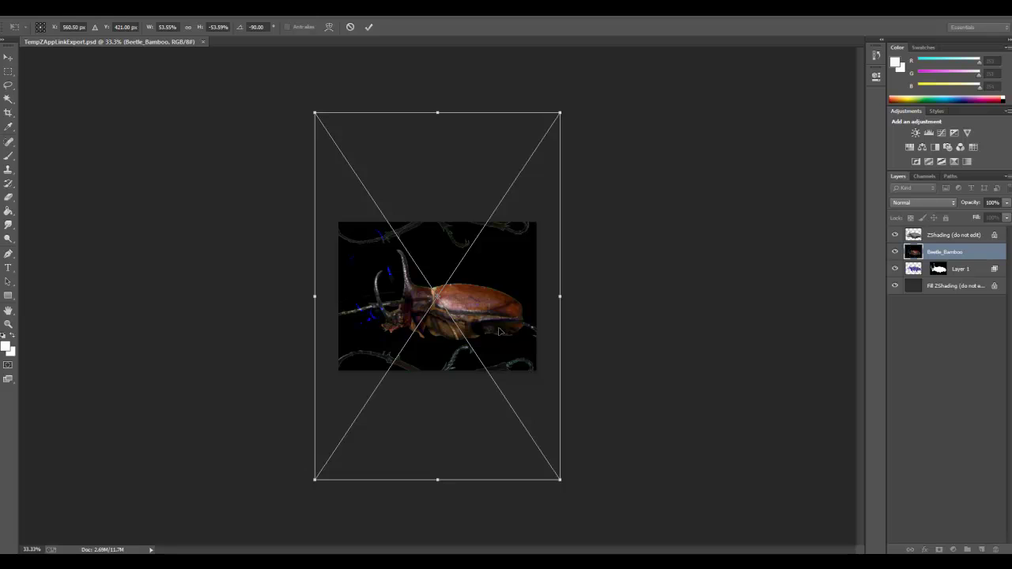
pyautogui.press('e')
pyautogui.moveTo(506, 328)
pyautogui.keyDown('ctrl'); pyautogui.mouseDown()
pyautogui.moveTo(530, 264)
pyautogui.moveTo(466, 325)
pyautogui.moveTo(492, 334)
pyautogui.mouseUp(); pyautogui.keyUp('ctrl')
pyautogui.hotkey('ctrl', '1')
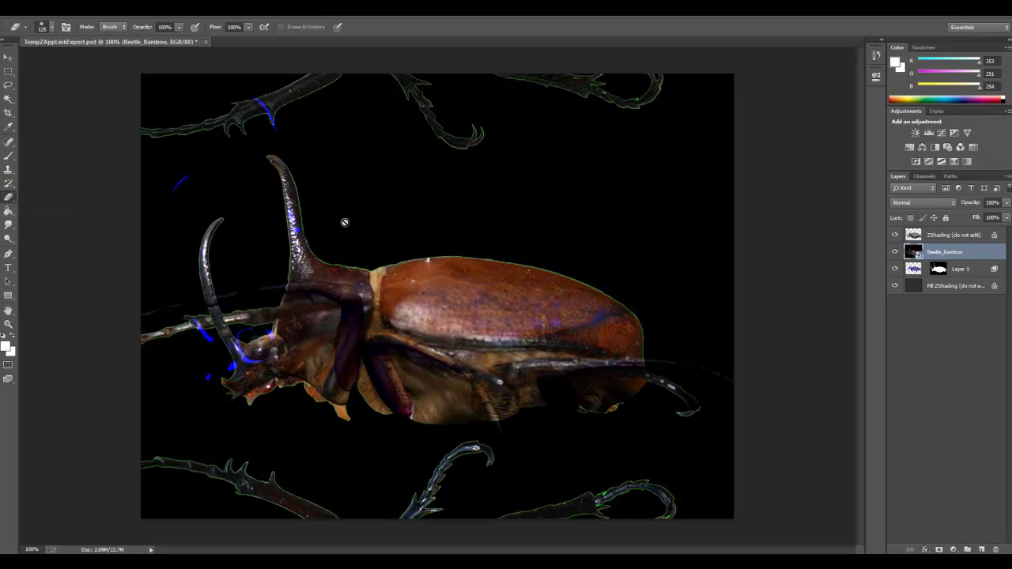
# - Select the side-view beetle with a rectangular marquee and rasterize the Beetle_Bamboo layer
pyautogui.click(8, 71)
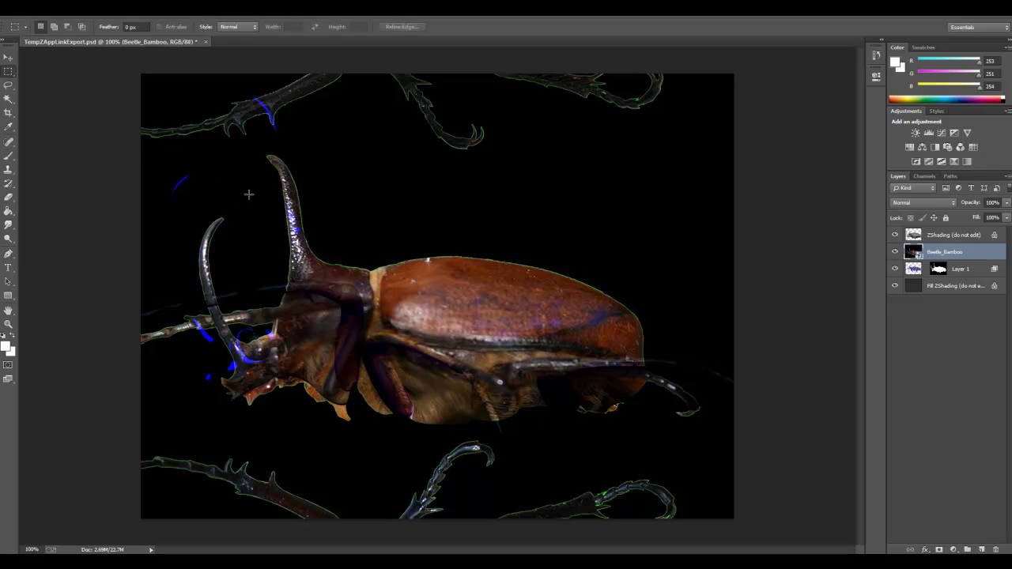
pyautogui.moveTo(155, 131); pyautogui.dragTo(735, 462)
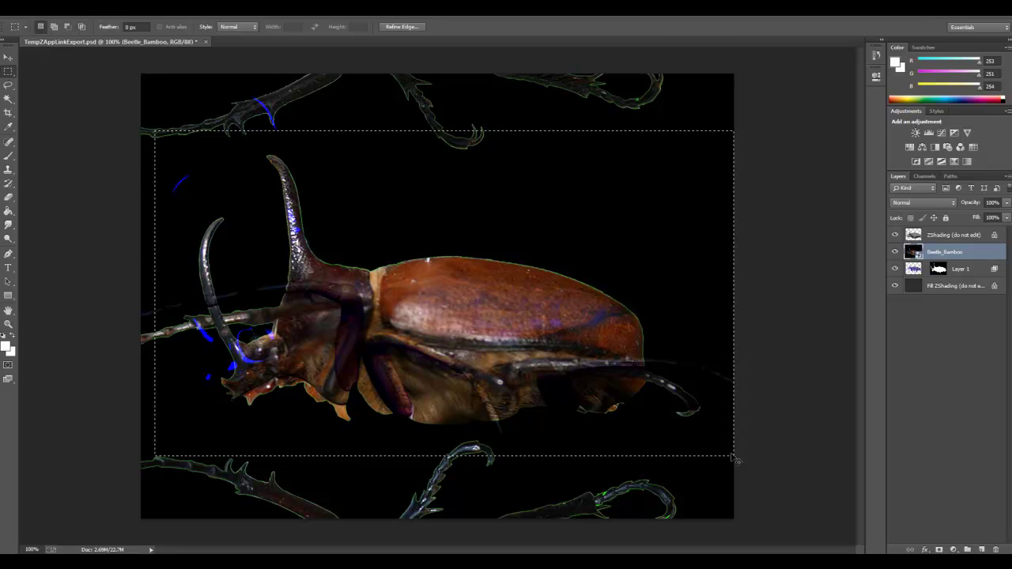
pyautogui.rightClick(940, 252)
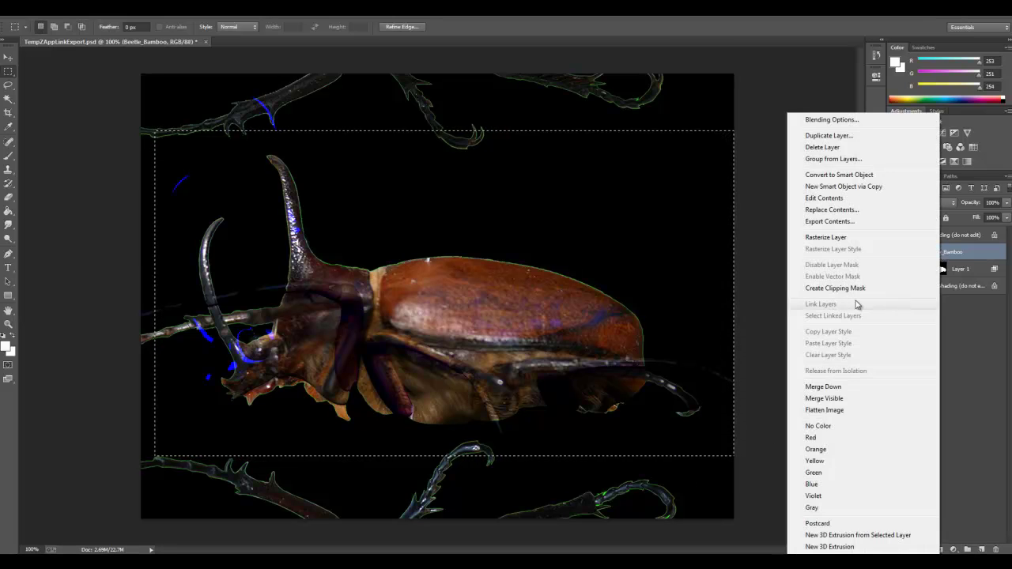
pyautogui.click(831, 237)
# - Lower the photo layer's opacity to 63%, then scale the selected beetle to about 121% and align it with the model
pyautogui.hotkey('ctrl', 't')
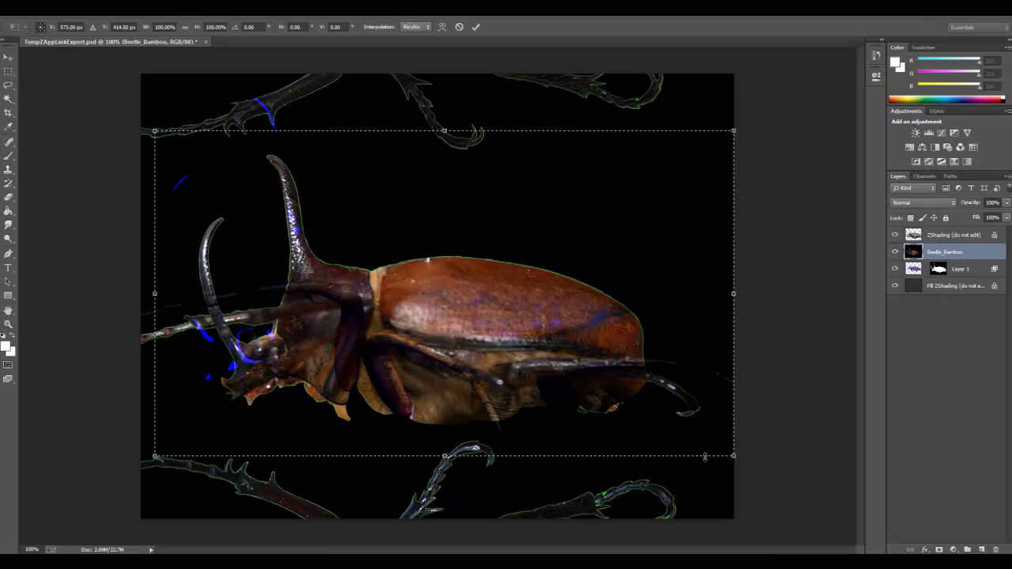
pyautogui.moveTo(732, 454); pyautogui.dragTo(749, 465)
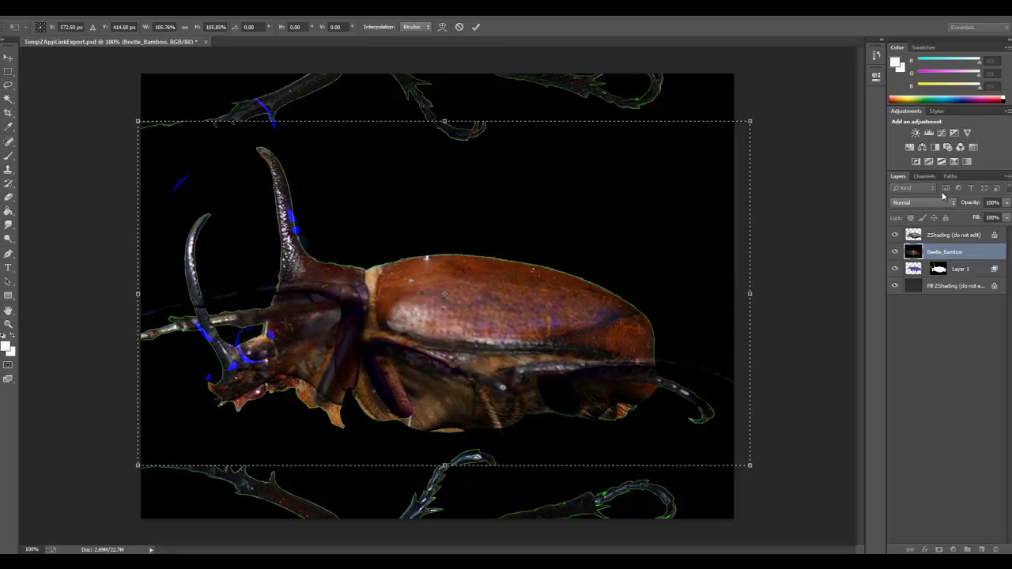
pyautogui.moveTo(974, 203); pyautogui.dragTo(953, 204)
pyautogui.moveTo(563, 341); pyautogui.dragTo(577, 333)
pyautogui.keyDown('alt'); pyautogui.keyDown('shift'); pyautogui.moveTo(758, 456); pyautogui.dragTo(803, 481); pyautogui.keyUp('shift'); pyautogui.keyUp('alt')
pyautogui.moveTo(474, 317); pyautogui.dragTo(481, 303)
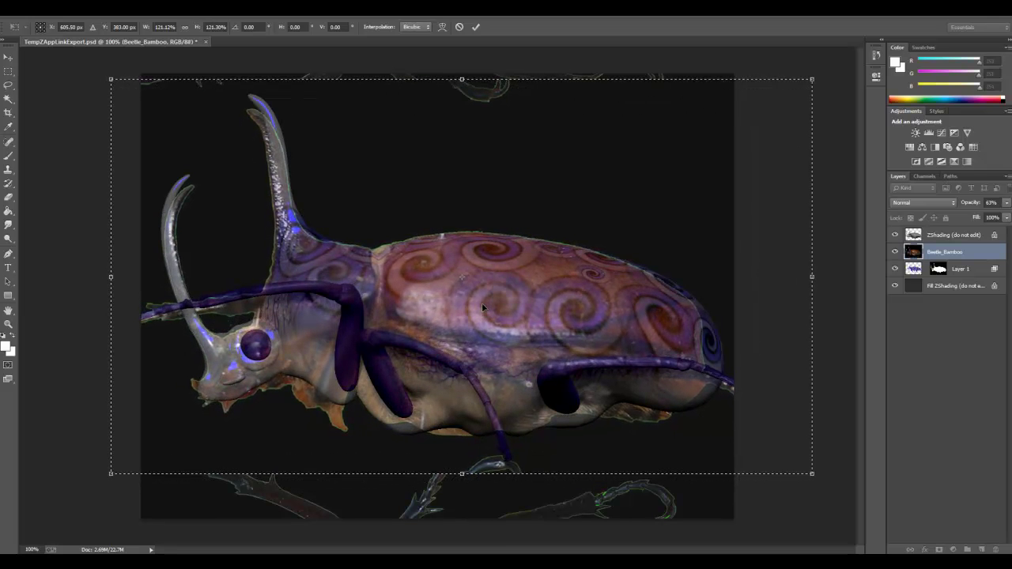
# - Warp the selected beetle photo so its horns, head and abdomen match the model's outline
pyautogui.rightClick(473, 299)
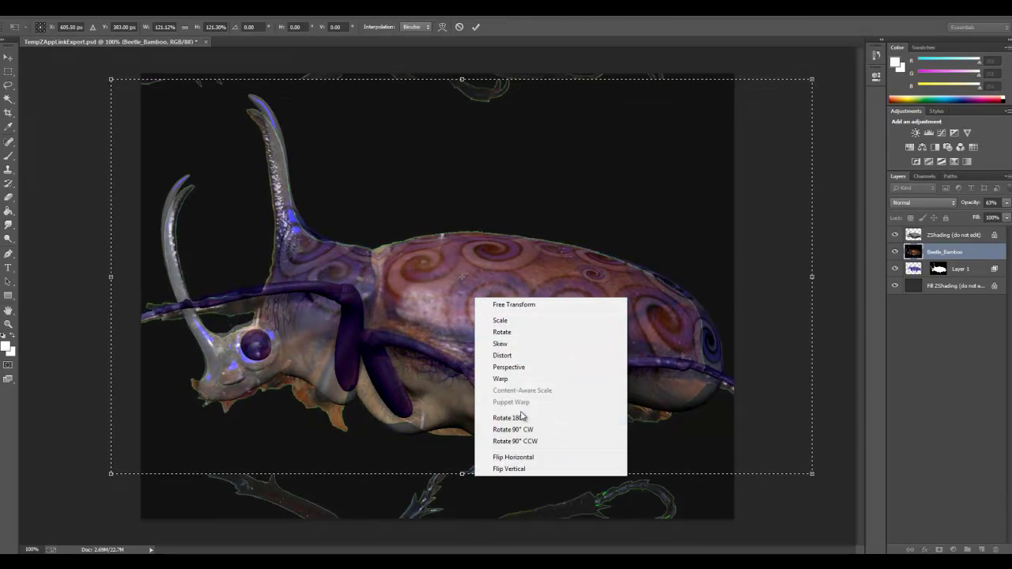
pyautogui.click(515, 388)
pyautogui.moveTo(234, 381); pyautogui.dragTo(230, 378)
pyautogui.moveTo(247, 187); pyautogui.dragTo(320, 152)
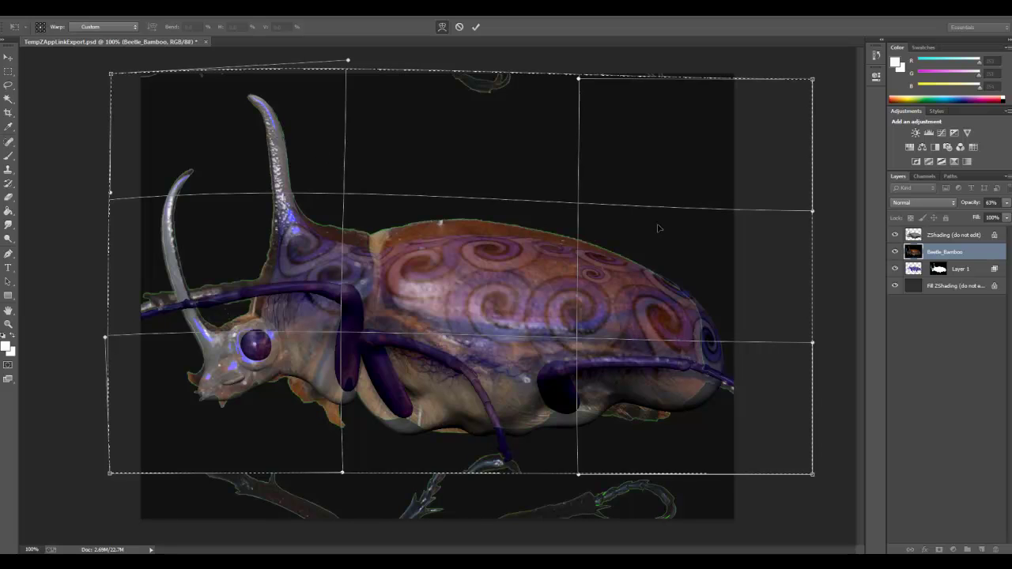
pyautogui.moveTo(708, 244); pyautogui.dragTo(722, 273)
pyautogui.moveTo(790, 161); pyautogui.dragTo(789, 123)
pyautogui.moveTo(433, 132); pyautogui.dragTo(435, 136)
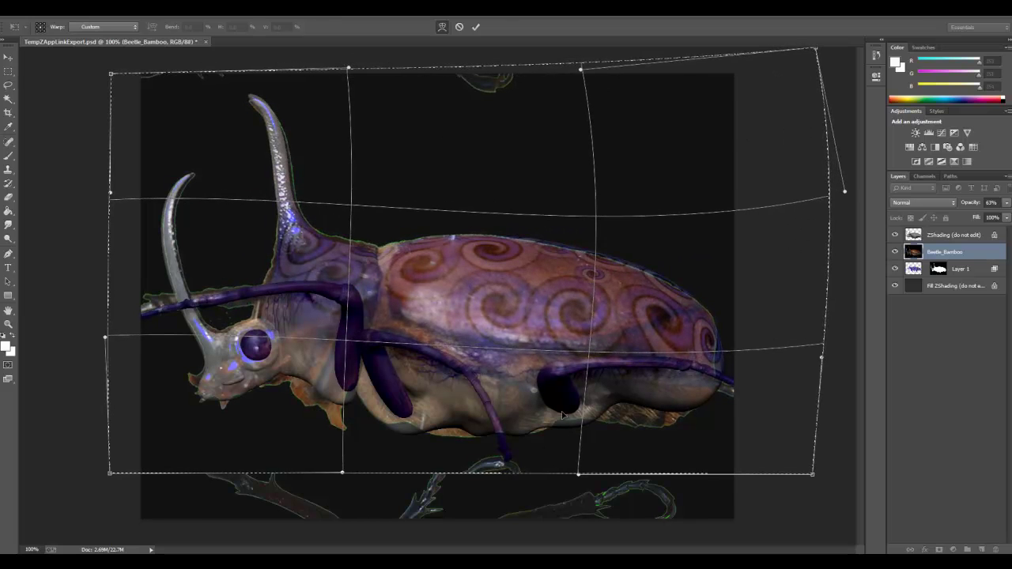
pyautogui.press('Return')
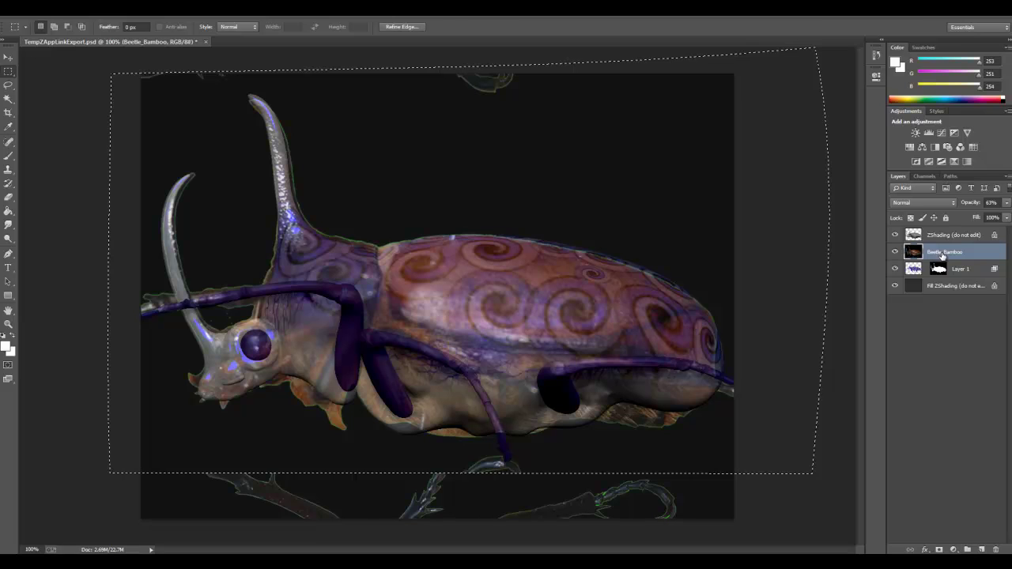
# - Restore the Beetle_Bamboo layer to 100% opacity and merge it down into Layer 1, preserving the layer mask
pyautogui.moveTo(973, 204); pyautogui.dragTo(1010, 204)
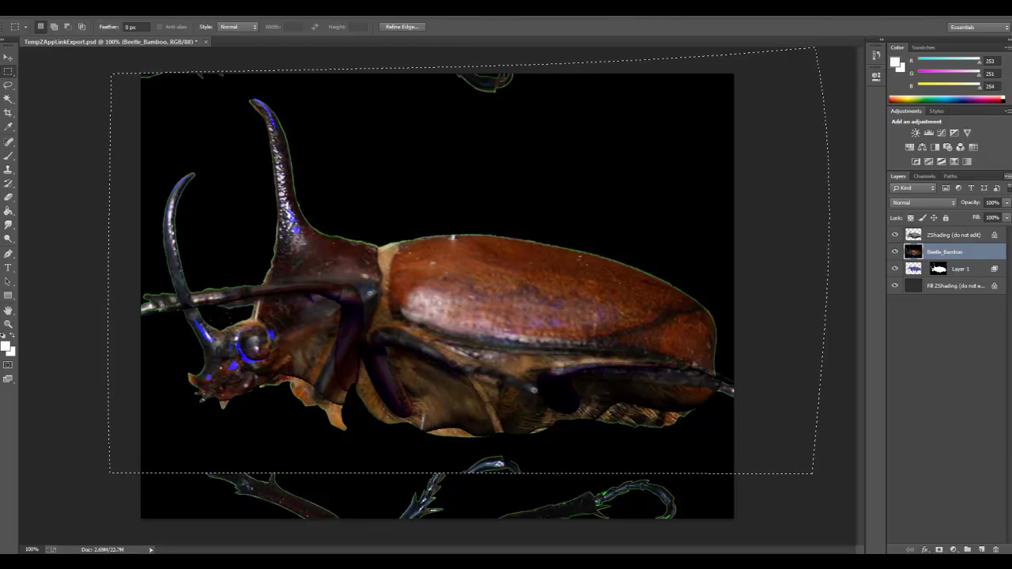
pyautogui.click(1007, 176)
pyautogui.click(913, 363)
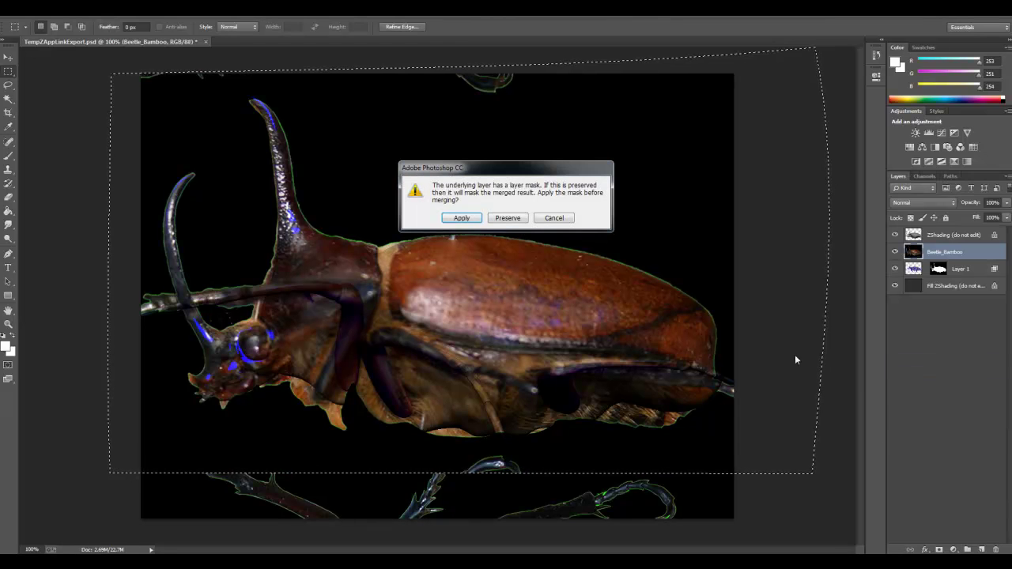
pyautogui.click(503, 219)
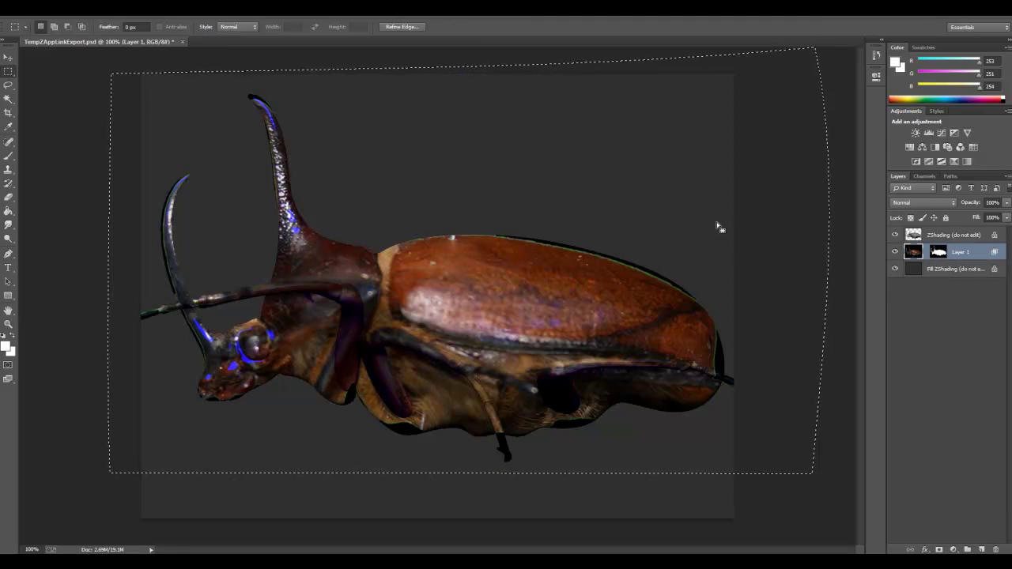
# - Deselect the photo, return to ZBrush and pick up the edited side projection with Double Sided on and Fade off
pyautogui.hotkey('ctrl', 'd')
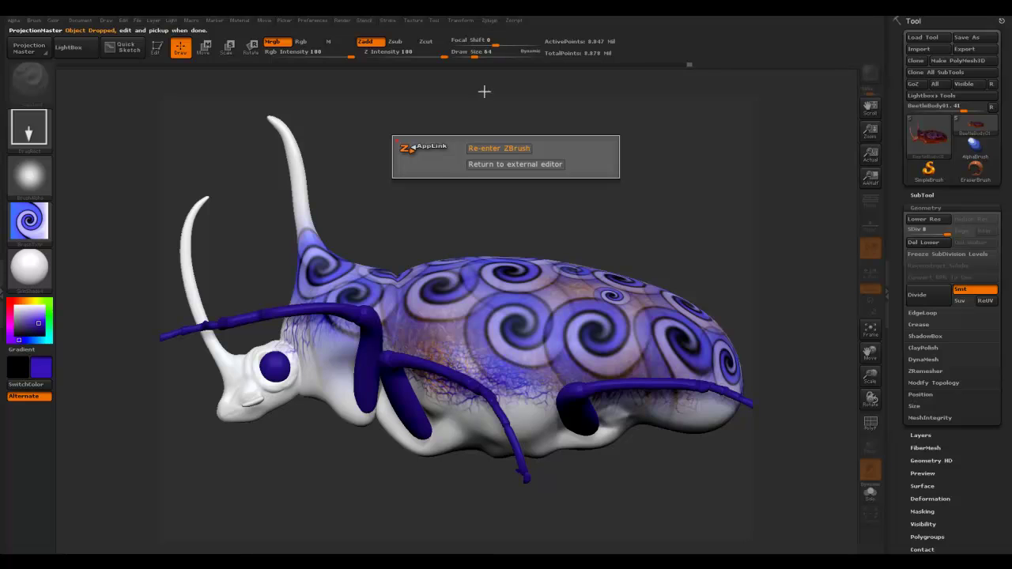
pyautogui.click(483, 148)
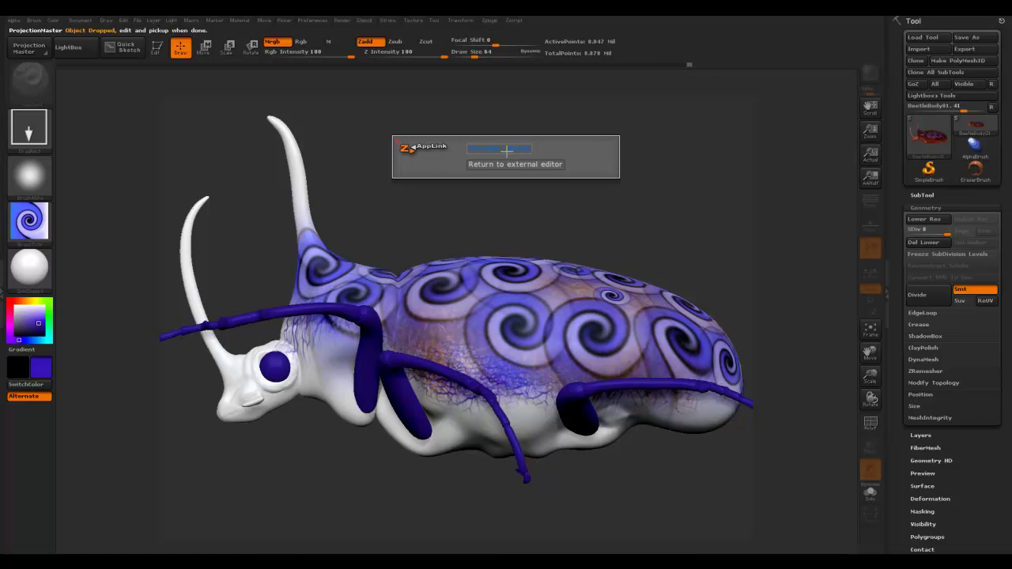
pyautogui.click(506, 148)
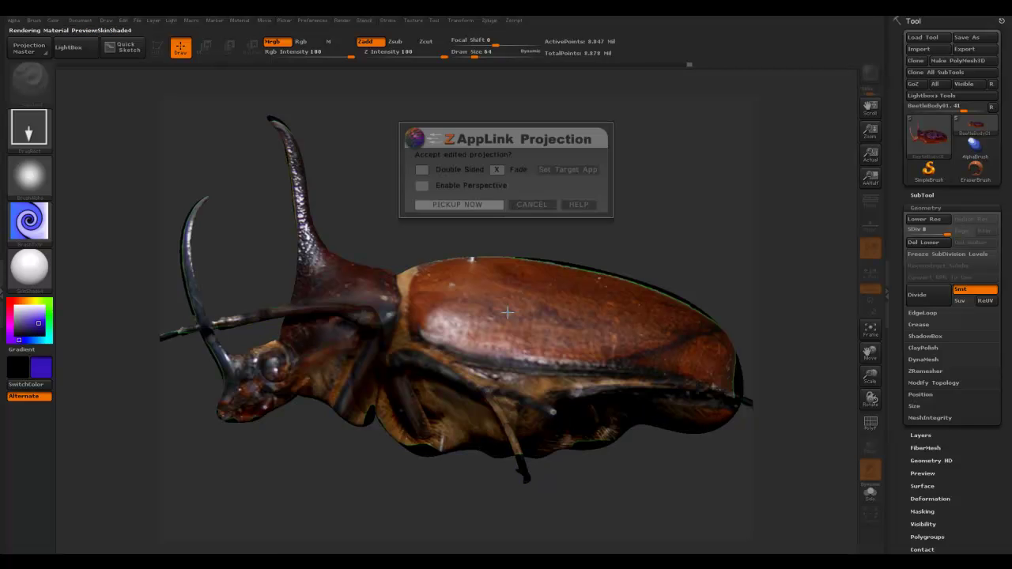
pyautogui.click(422, 169)
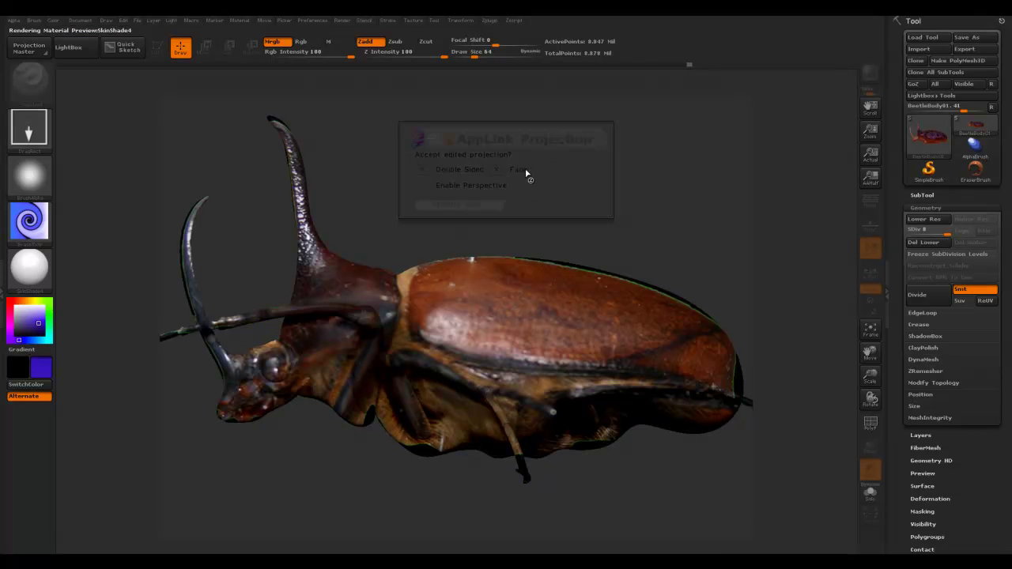
pyautogui.click(466, 204)
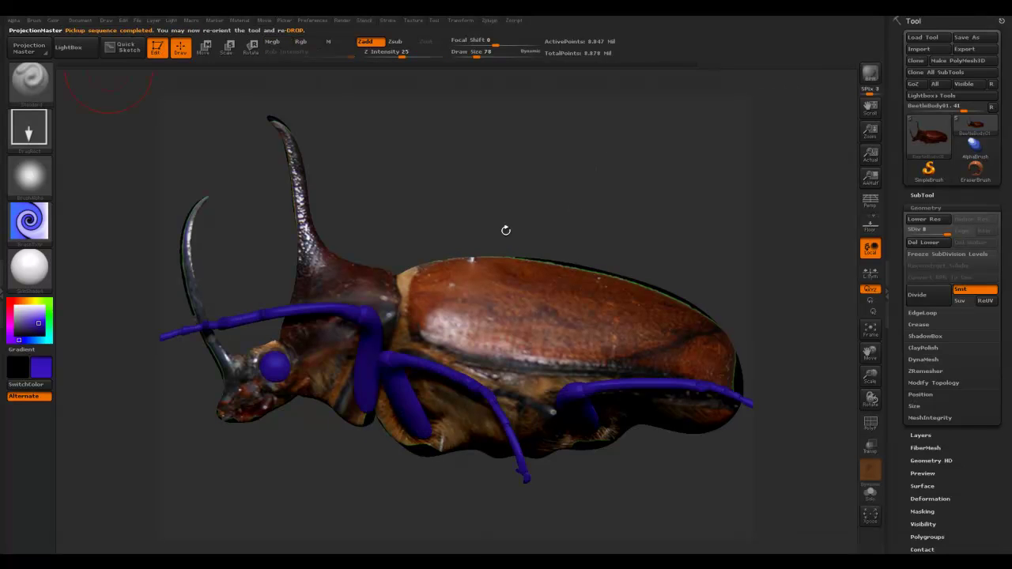
# - Send the beetle's top view to Photoshop through ZAppLink with Double Sided on and Fade off, and update TempZAppLinkExport.psd from disk
pyautogui.moveTo(420, 202)
pyautogui.mouseDown()
pyautogui.moveTo(469, 250)
pyautogui.moveTo(593, 171)
pyautogui.moveTo(681, 293)
pyautogui.mouseUp()
pyautogui.moveTo(730, 265)
pyautogui.mouseDown()
pyautogui.moveTo(723, 239)
pyautogui.moveTo(711, 309)
pyautogui.mouseUp()
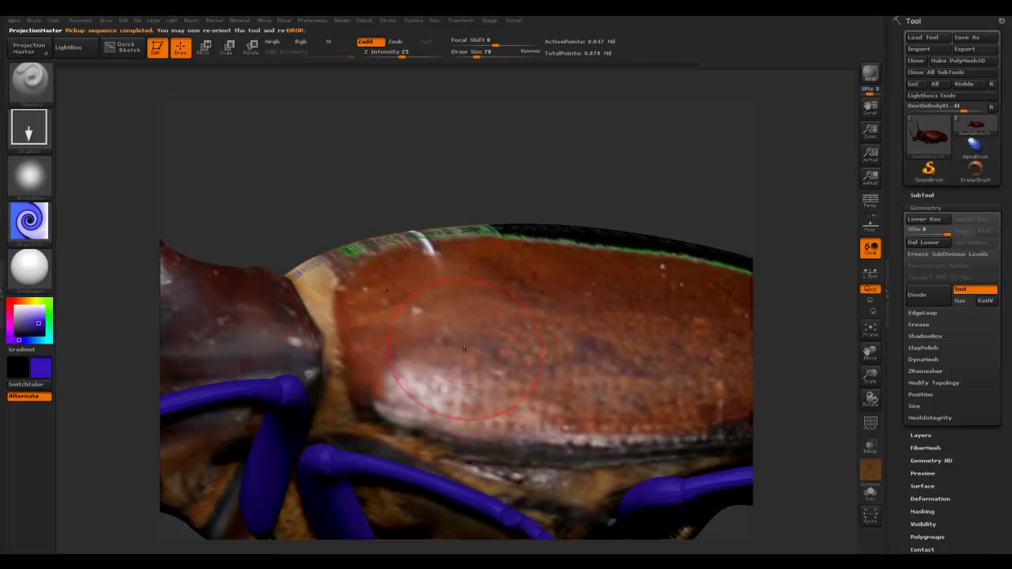
pyautogui.press('f')
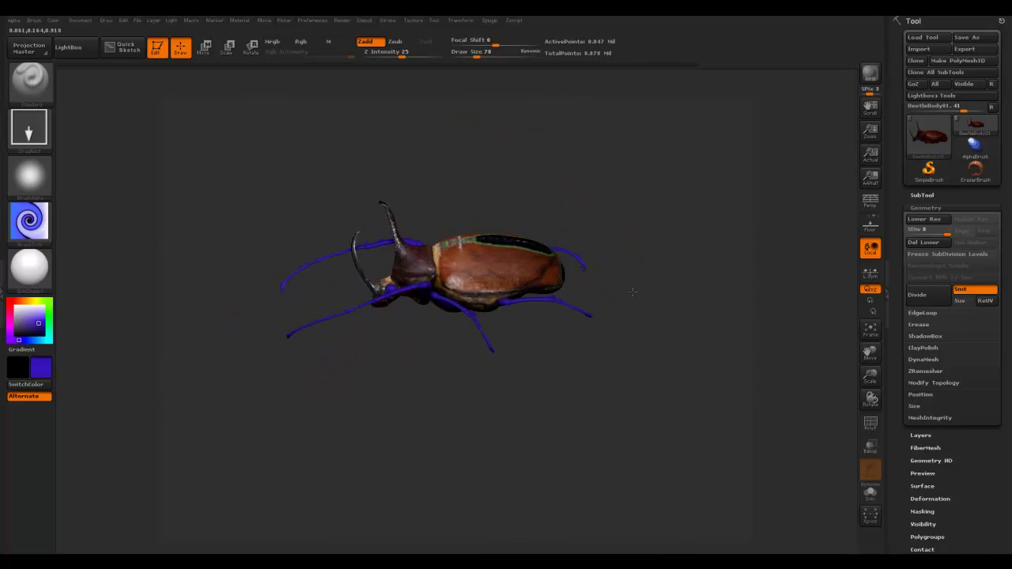
pyautogui.moveTo(625, 288); pyautogui.dragTo(627, 382)
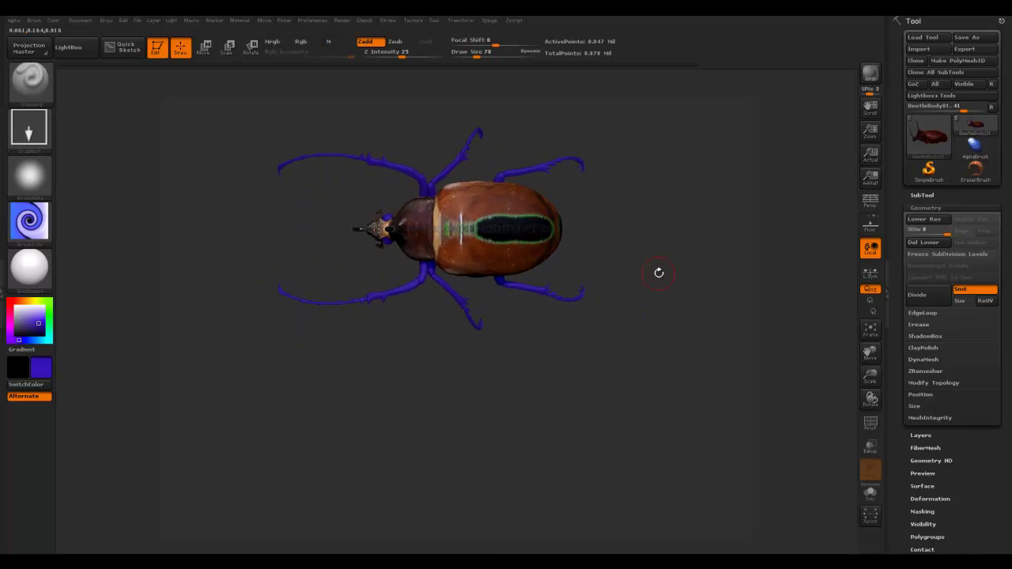
pyautogui.keyDown('alt'); pyautogui.moveTo(659, 280); pyautogui.dragTo(664, 314); pyautogui.keyUp('alt')
pyautogui.press('f')
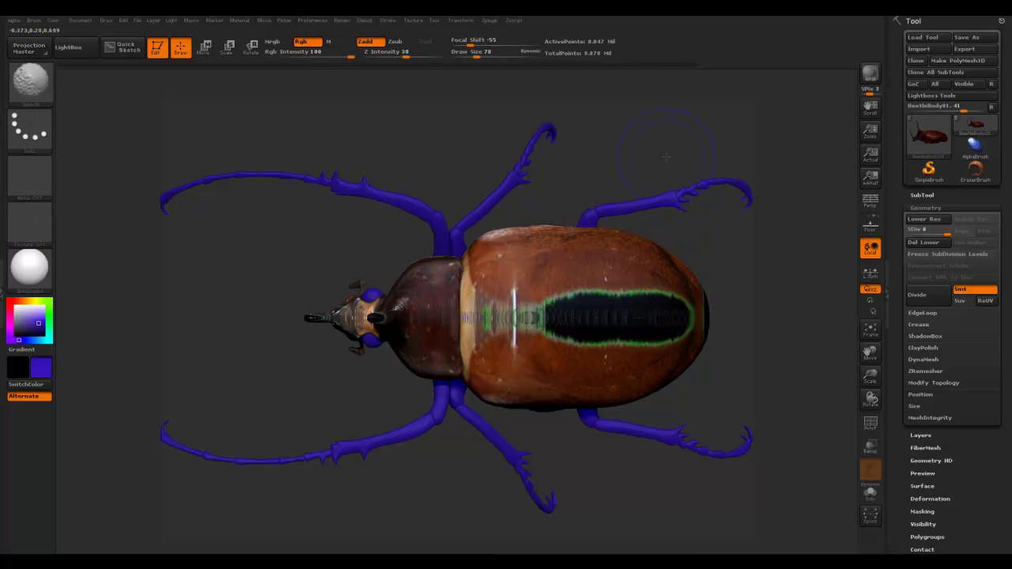
pyautogui.keyDown('alt'); pyautogui.moveTo(738, 332); pyautogui.dragTo(779, 409); pyautogui.keyUp('alt')
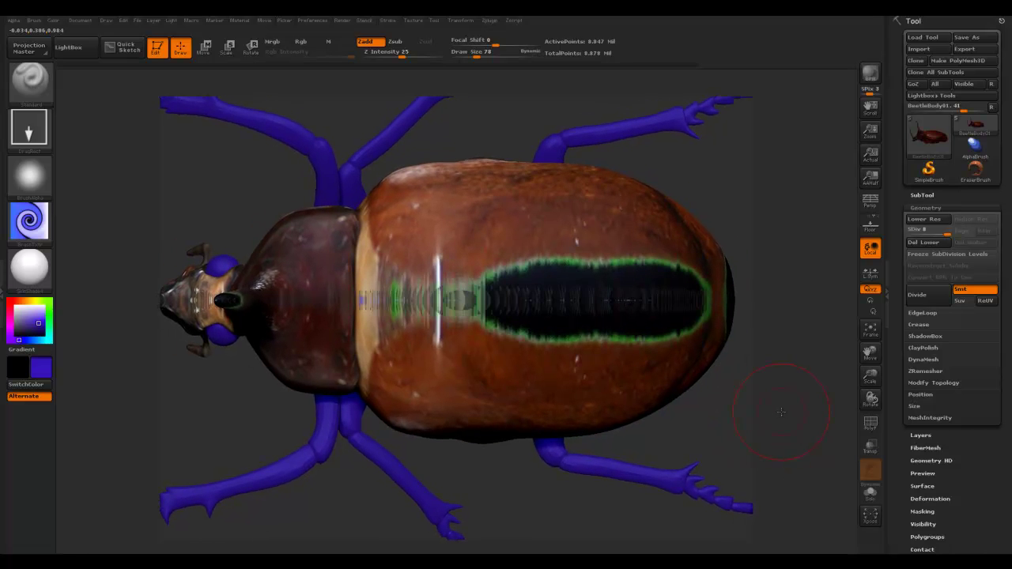
pyautogui.click(79, 21)
pyautogui.click(107, 75)
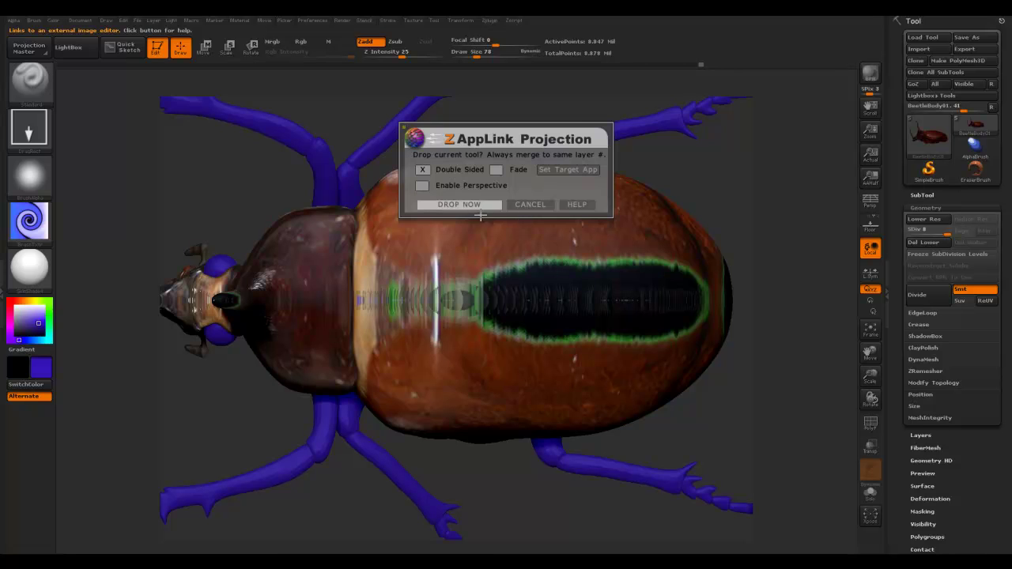
pyautogui.click(457, 204)
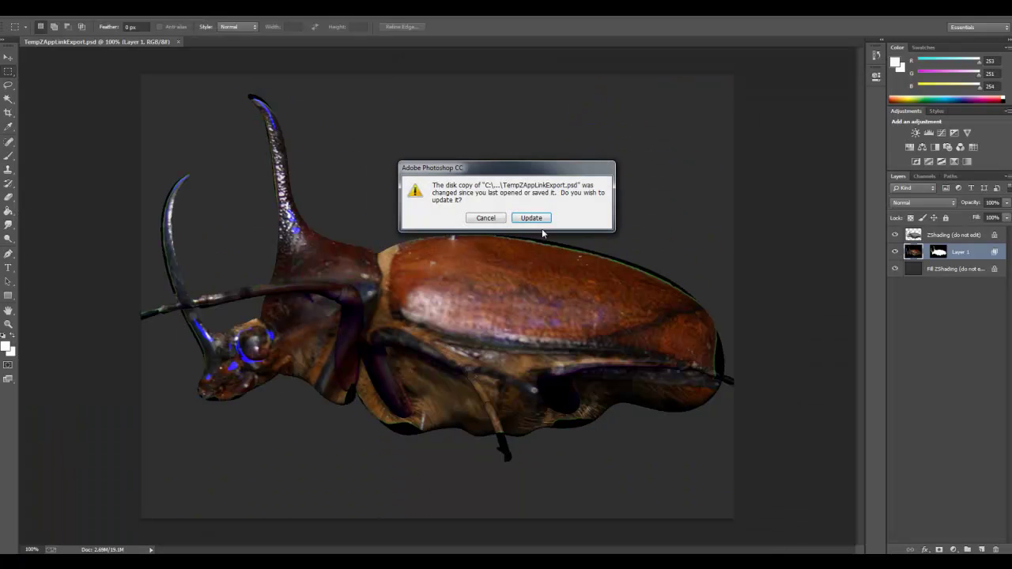
pyautogui.click(531, 218)
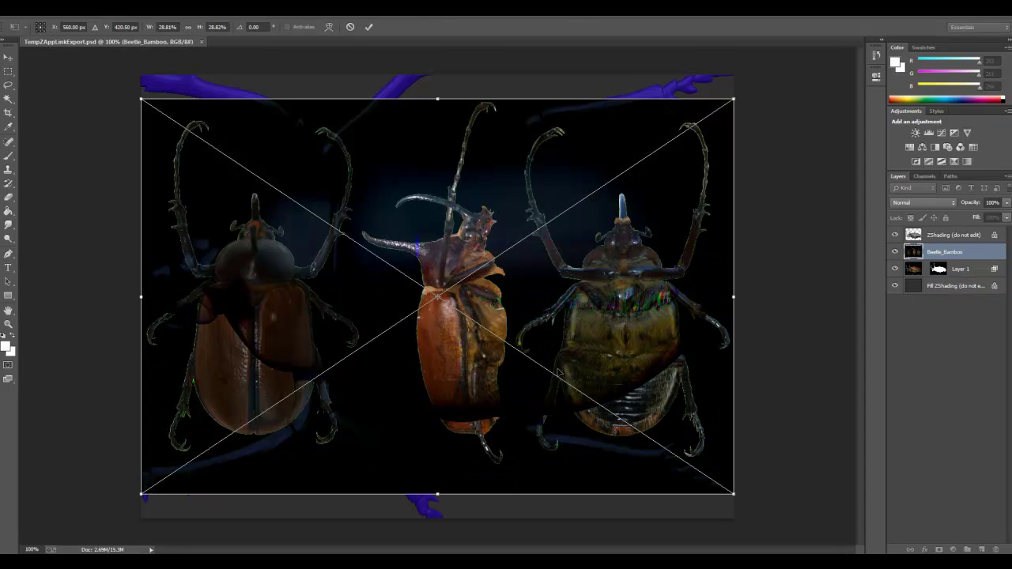
# - Rotate the placed Beetle_Bamboo photo to about -89.9° and scale it to about 62%, with its top-view beetle over the model
pyautogui.hotkey('ctrl', '-')
pyautogui.hotkey('ctrl', '-')
pyautogui.hotkey('ctrl', '-')
pyautogui.hotkey('ctrl', '-')
pyautogui.moveTo(533, 313); pyautogui.dragTo(466, 172)
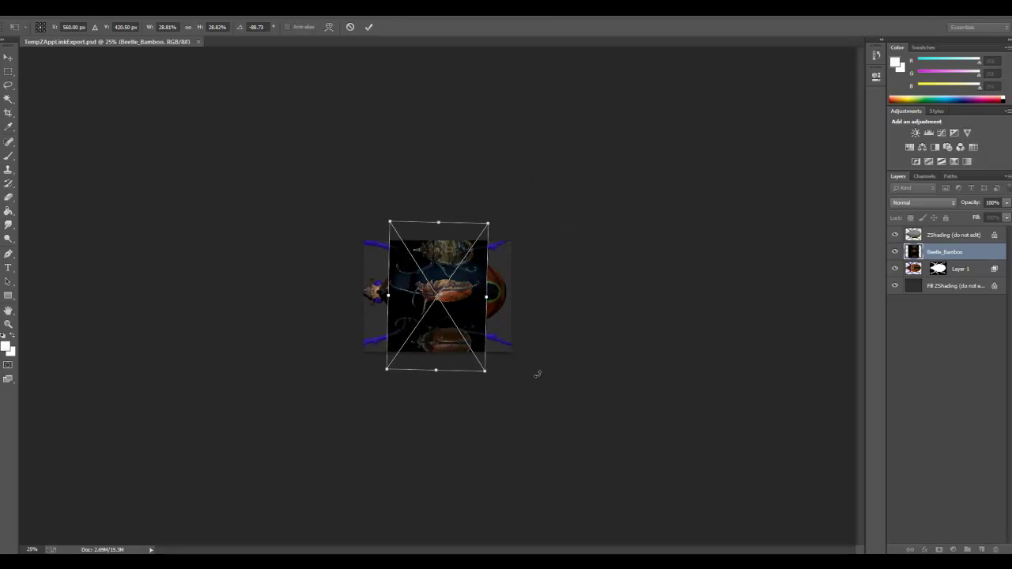
pyautogui.keyDown('alt'); pyautogui.keyDown('shift'); pyautogui.moveTo(485, 372); pyautogui.dragTo(543, 459); pyautogui.keyUp('shift'); pyautogui.keyUp('alt')
pyautogui.moveTo(470, 399); pyautogui.dragTo(458, 301)
pyautogui.moveTo(569, 394); pyautogui.dragTo(569, 393)
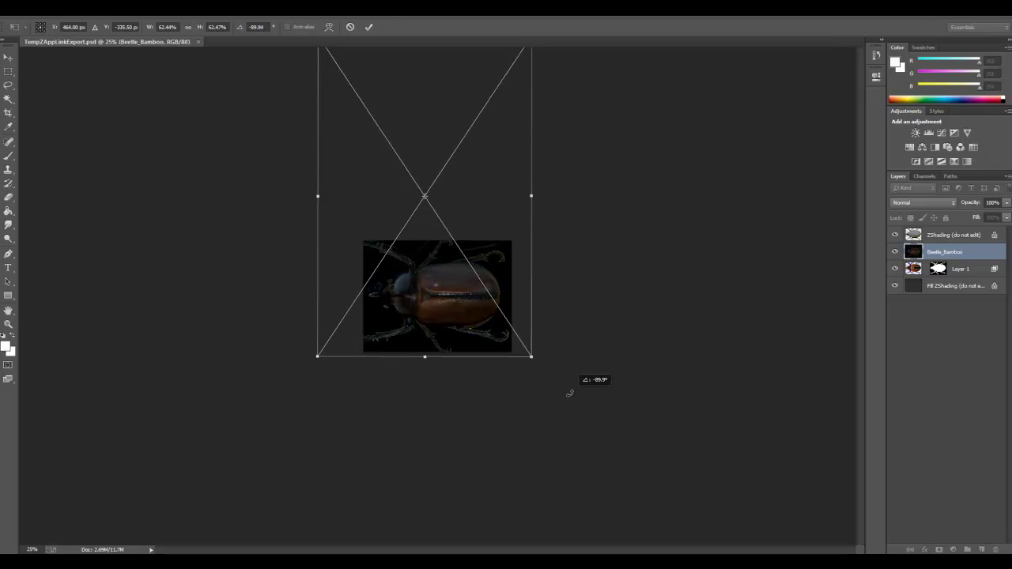
pyautogui.press('Return')
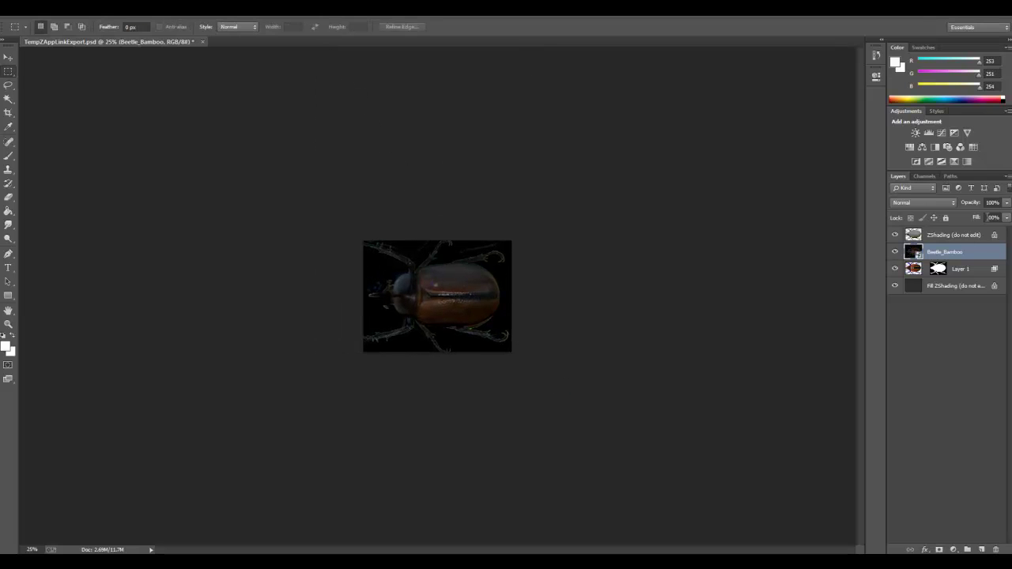
# - Lower the Beetle_Bamboo layer's opacity to 69% so the model shows through the photo
pyautogui.moveTo(975, 207); pyautogui.dragTo(958, 208)
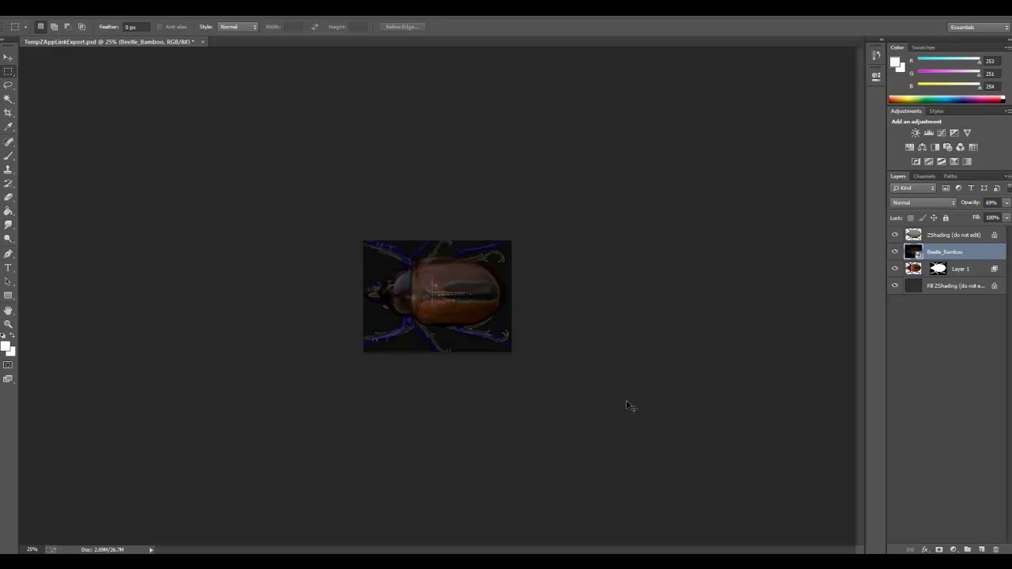
pyautogui.hotkey('ctrl', '+')
pyautogui.hotkey('ctrl', '+')
pyautogui.hotkey('ctrl', '+')
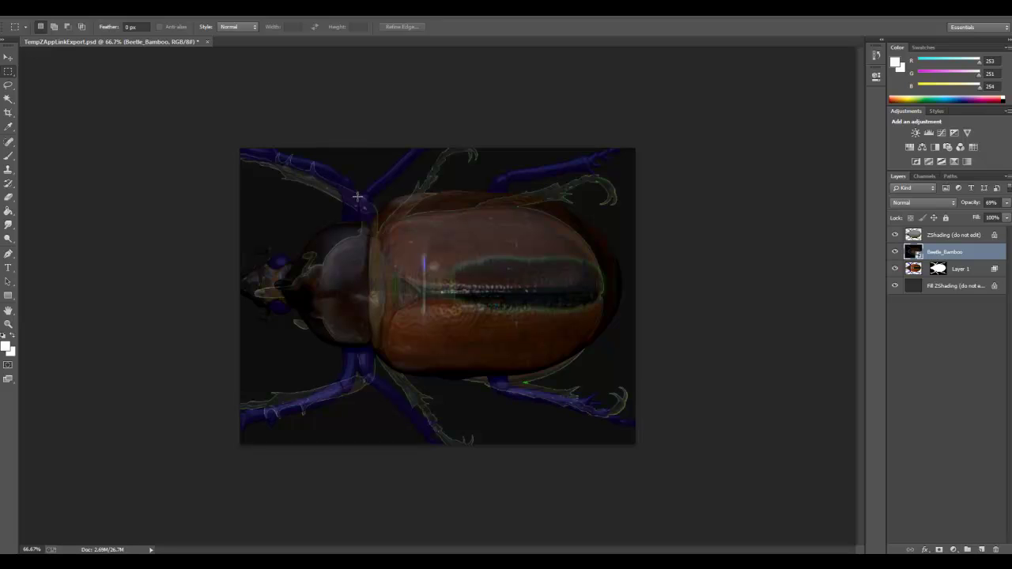
# - Select the top-view beetle with a rectangular marquee and rasterize the Beetle_Bamboo layer
pyautogui.moveTo(558, 363); pyautogui.dragTo(662, 418)
pyautogui.rightClick(941, 253)
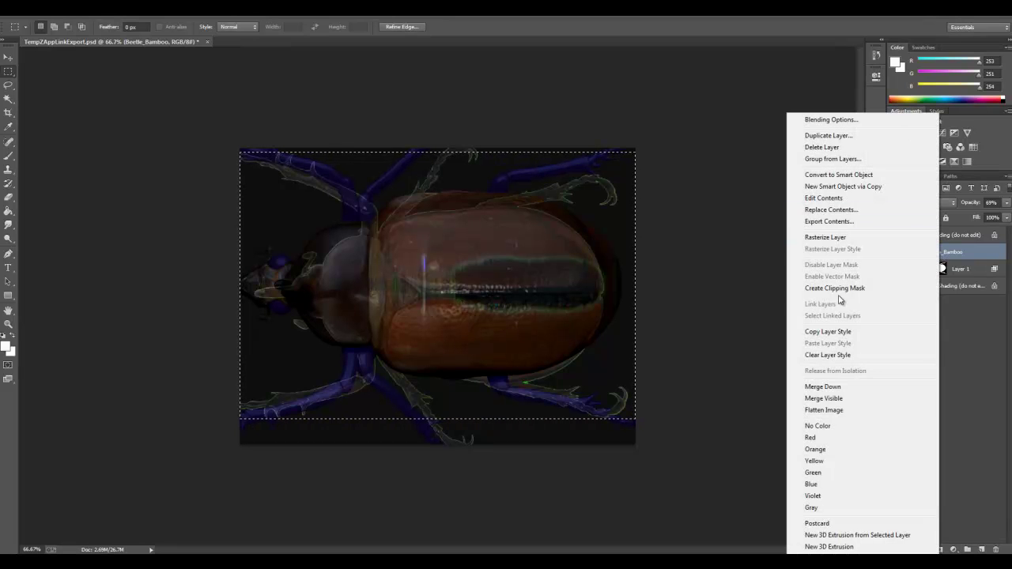
pyautogui.click(824, 237)
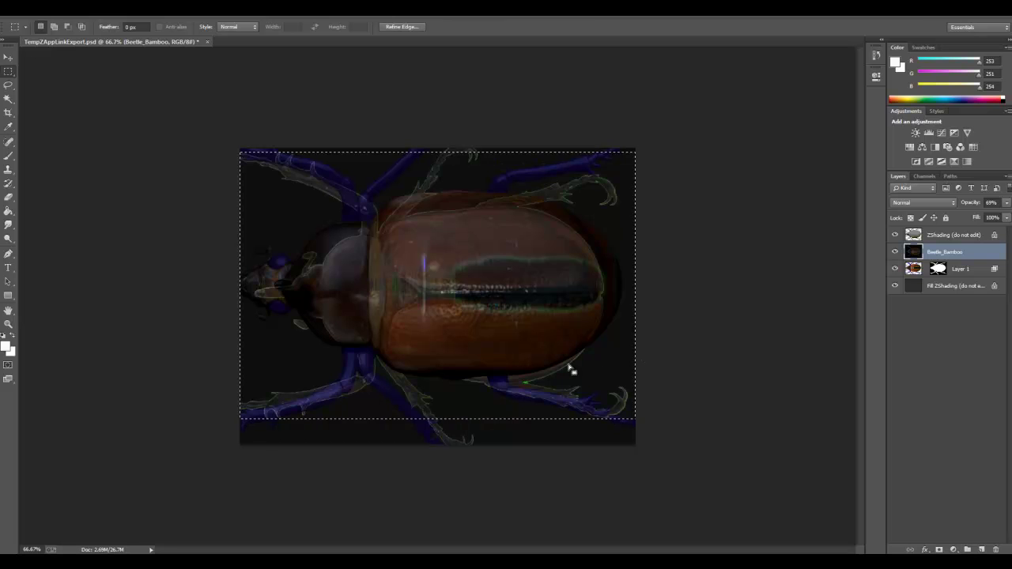
# - Scale the selected top-view beetle to about 113% width and 109% height and align it with the model's body
pyautogui.hotkey('ctrl', 't')
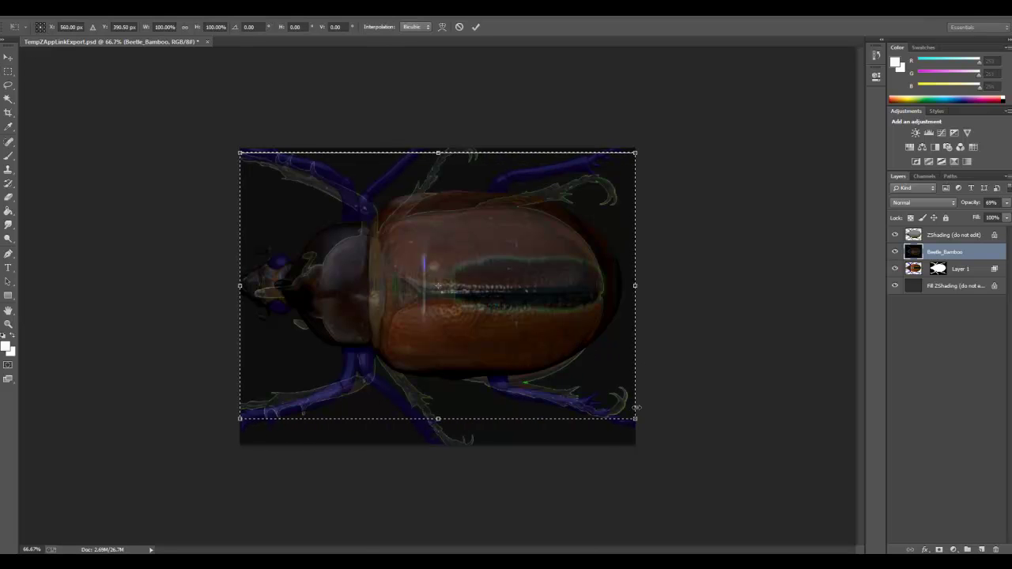
pyautogui.keyDown('alt'); pyautogui.moveTo(636, 420); pyautogui.dragTo(656, 432); pyautogui.keyUp('alt')
pyautogui.moveTo(531, 368); pyautogui.dragTo(519, 353)
pyautogui.moveTo(645, 276); pyautogui.dragTo(658, 277)
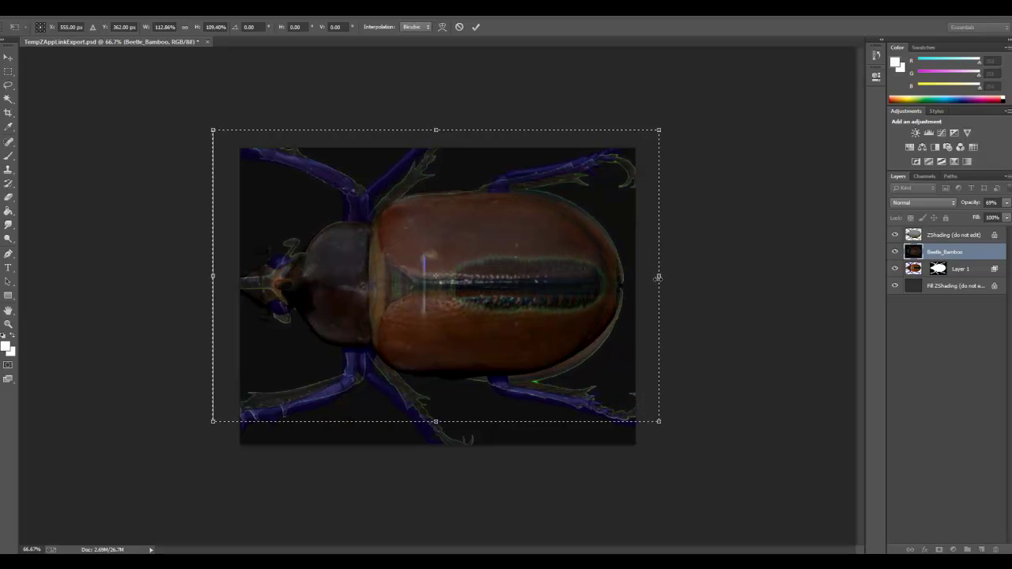
pyautogui.press('Return')
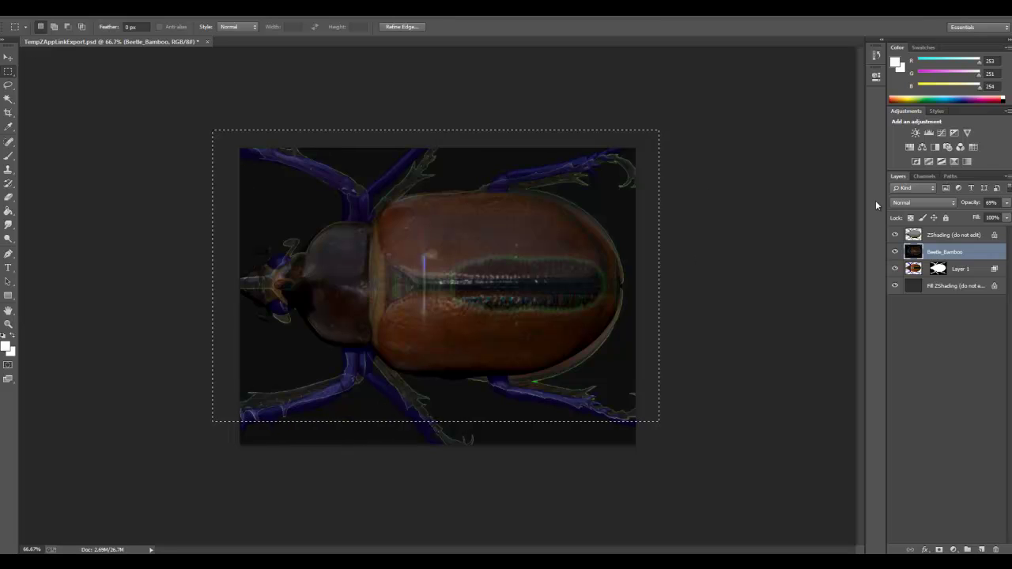
# - Restore the Beetle_Bamboo layer to 100% opacity and deselect the marquee
pyautogui.moveTo(970, 205); pyautogui.dragTo(1010, 205)
pyautogui.press('Return')
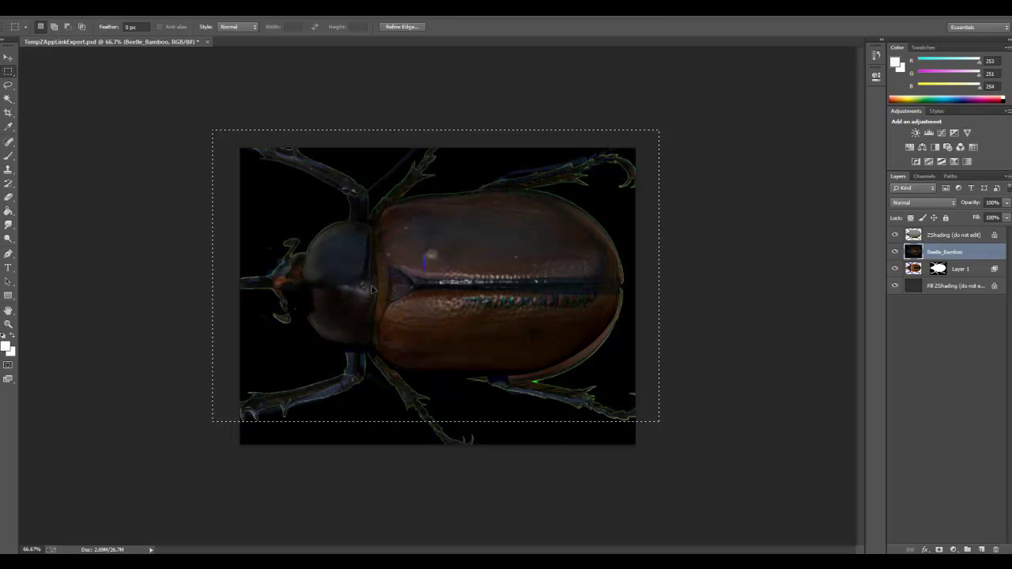
pyautogui.click(661, 270)
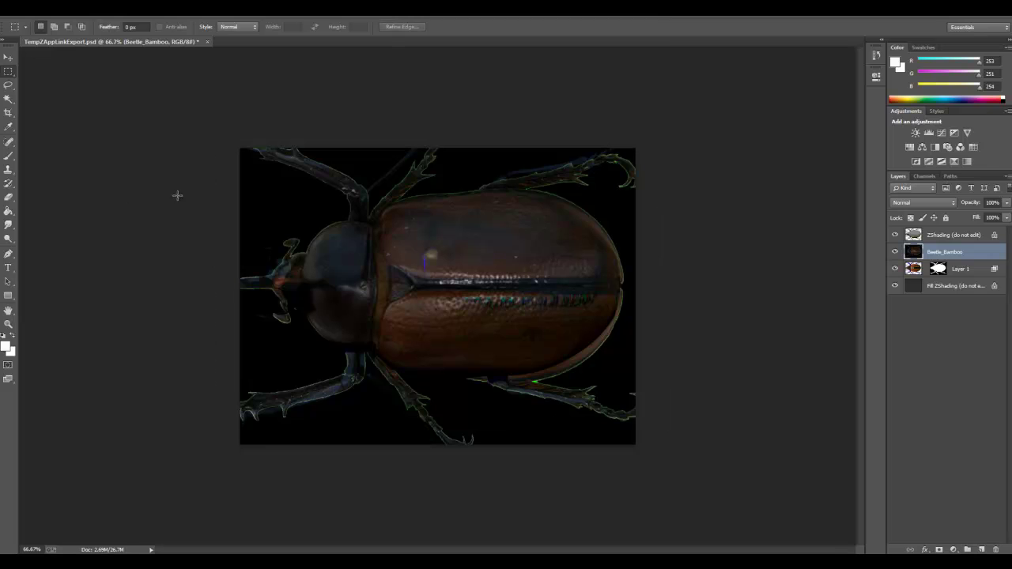
# - Erase the photo's upper legs and black background along the upper and rear edges of the body with a 250 px Eraser
pyautogui.click(9, 196)
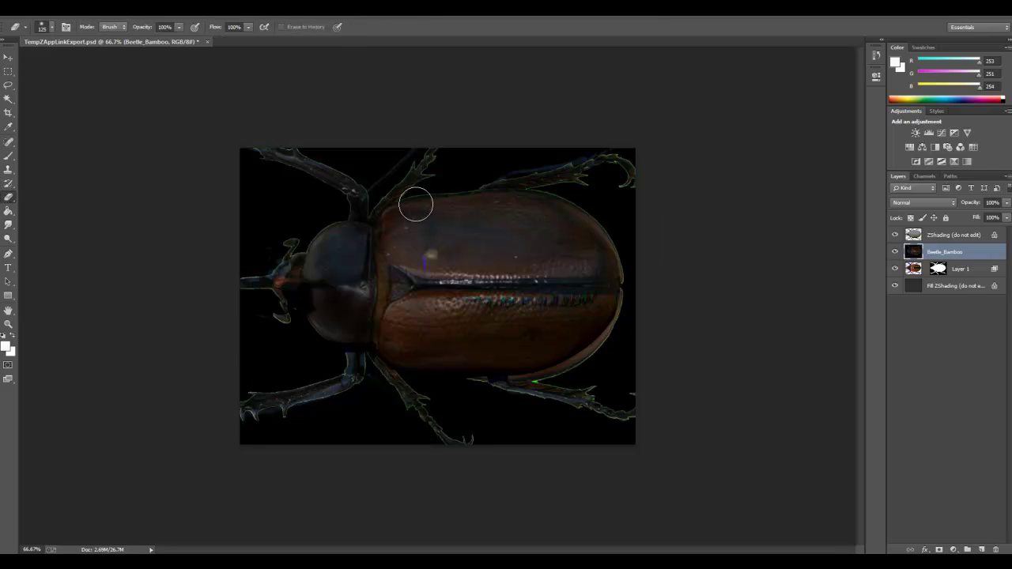
pyautogui.press(']')
pyautogui.press(']')
pyautogui.press(']')
pyautogui.press(']')
pyautogui.moveTo(477, 158)
pyautogui.mouseDown()
pyautogui.moveTo(522, 154)
pyautogui.moveTo(514, 164)
pyautogui.moveTo(630, 179)
pyautogui.moveTo(589, 181)
pyautogui.mouseUp()
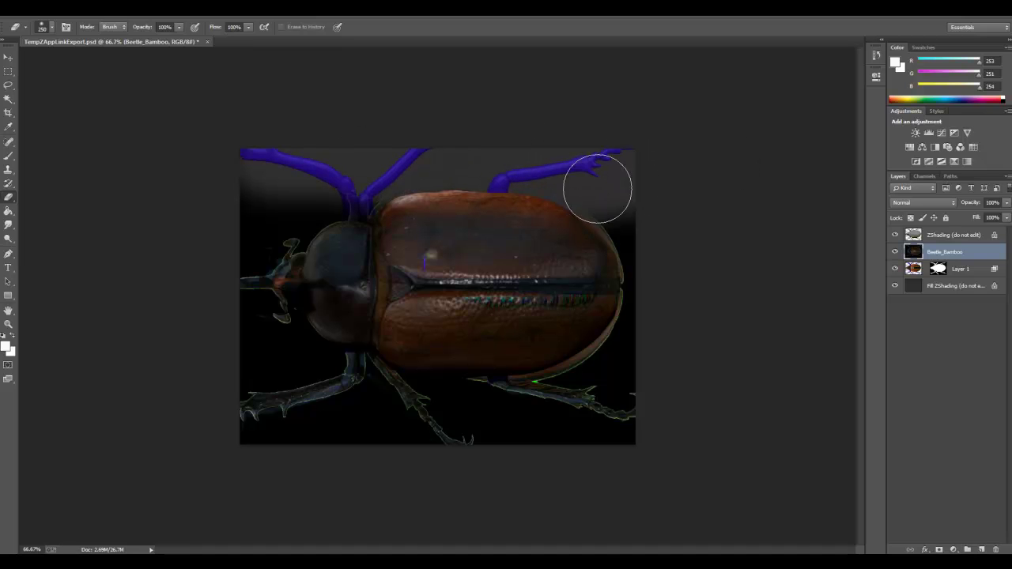
pyautogui.moveTo(637, 225)
pyautogui.mouseDown()
pyautogui.moveTo(650, 241)
pyautogui.moveTo(653, 330)
pyautogui.moveTo(632, 375)
pyautogui.moveTo(633, 357)
pyautogui.moveTo(580, 385)
pyautogui.moveTo(269, 384)
pyautogui.moveTo(432, 443)
pyautogui.moveTo(264, 422)
pyautogui.moveTo(277, 334)
pyautogui.moveTo(222, 264)
pyautogui.moveTo(251, 217)
pyautogui.moveTo(253, 235)
pyautogui.moveTo(341, 181)
pyautogui.moveTo(380, 199)
pyautogui.moveTo(542, 190)
pyautogui.moveTo(605, 228)
pyautogui.moveTo(634, 287)
pyautogui.moveTo(607, 342)
pyautogui.mouseUp()
# - Erase the photo's remaining legs, head and background with a 125 px Eraser, undoing the last stroke and cleaning the abdomen's edge again
pyautogui.press('[')
pyautogui.press('[')
pyautogui.press('[')
pyautogui.press('[')
pyautogui.moveTo(559, 376)
pyautogui.mouseDown()
pyautogui.moveTo(404, 387)
pyautogui.moveTo(361, 355)
pyautogui.moveTo(381, 339)
pyautogui.moveTo(434, 379)
pyautogui.mouseUp()
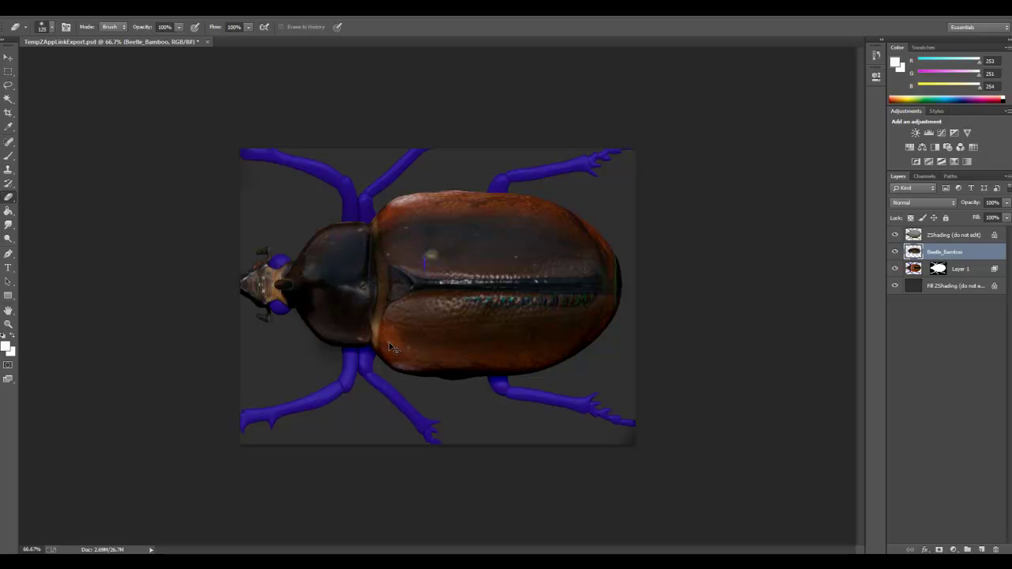
pyautogui.hotkey('ctrl', 'z')
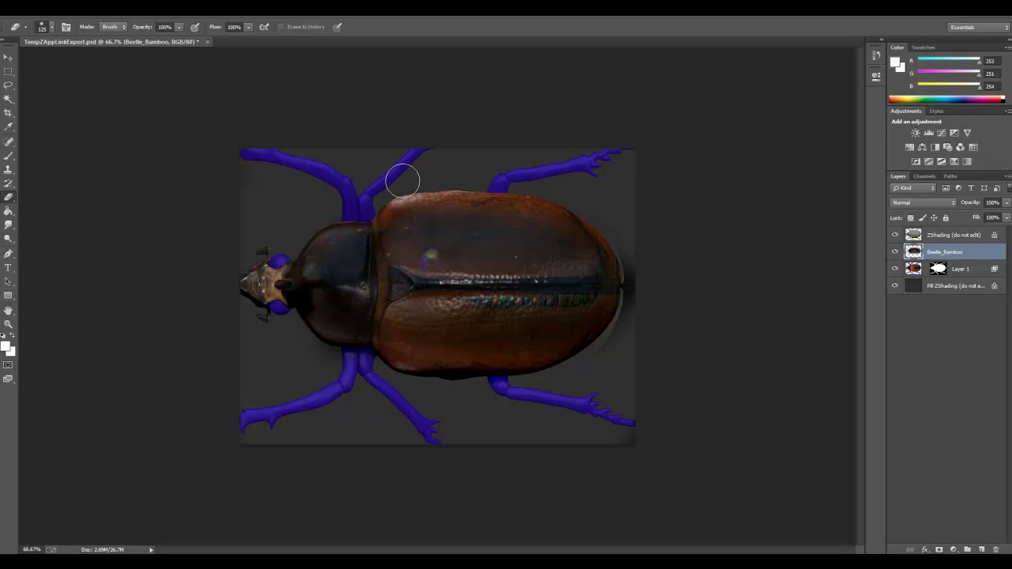
pyautogui.moveTo(584, 205)
pyautogui.mouseDown()
pyautogui.moveTo(625, 280)
pyautogui.moveTo(607, 345)
pyautogui.mouseUp()
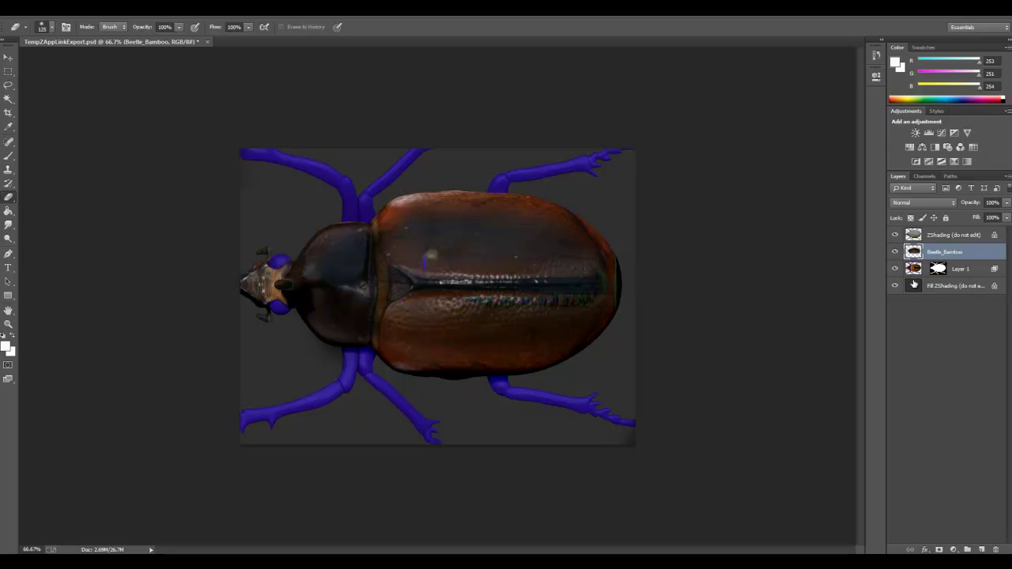
# - Check the colors with the ZShading layer briefly hidden, and merge Beetle_Bamboo down into Layer 1, preserving the layer mask
pyautogui.click(895, 236)
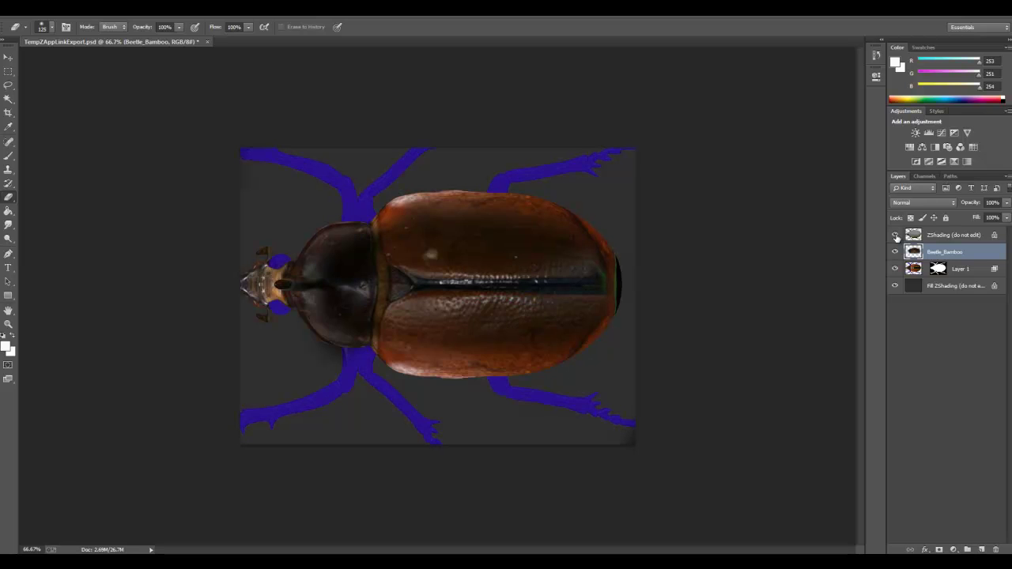
pyautogui.click(896, 235)
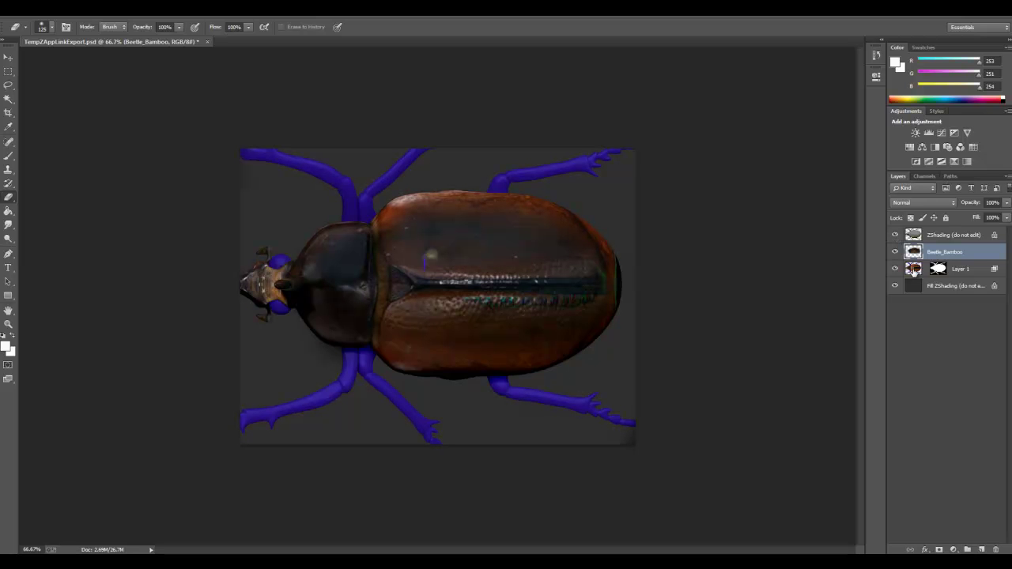
pyautogui.click(1008, 178)
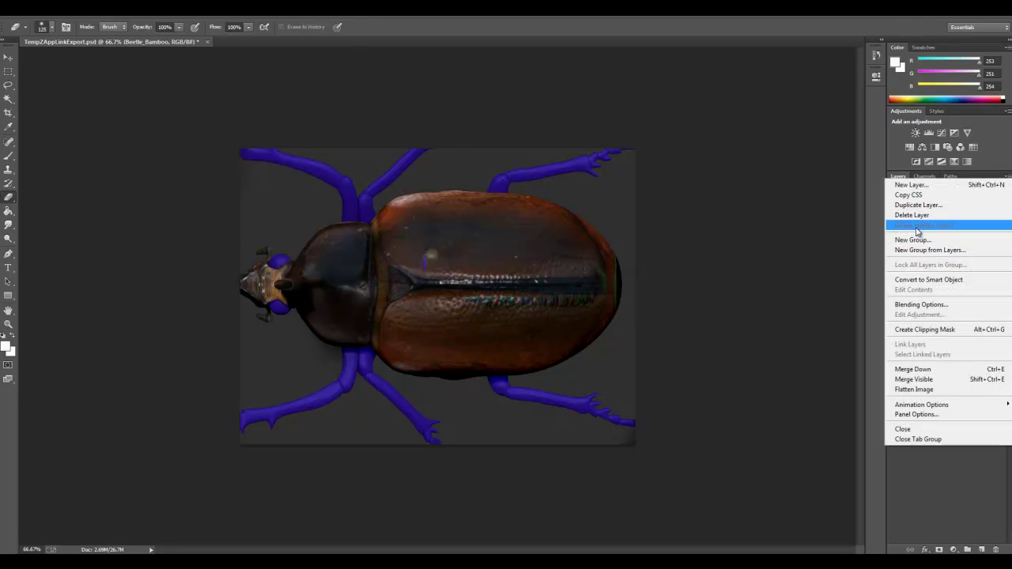
pyautogui.click(932, 369)
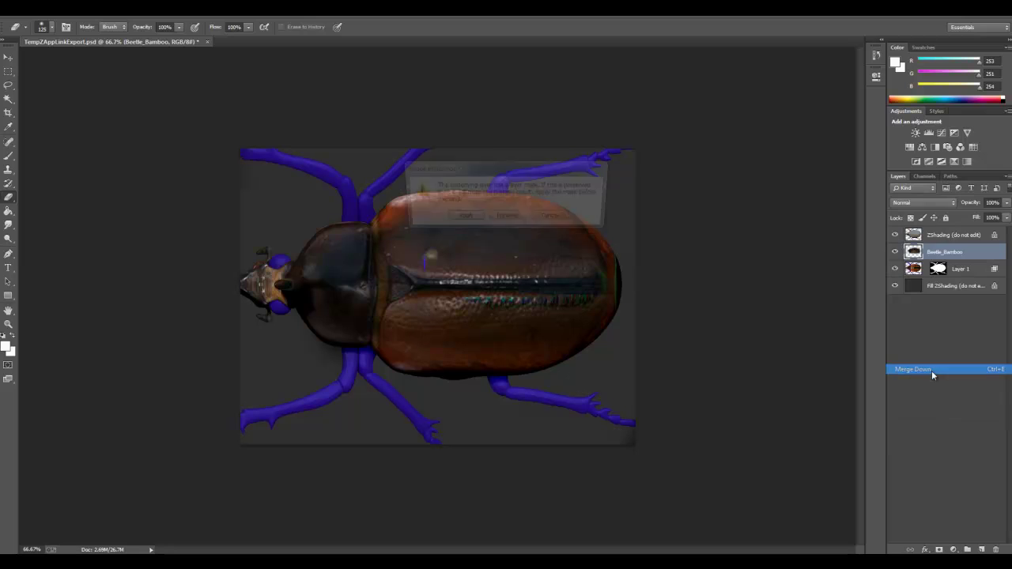
pyautogui.click(508, 219)
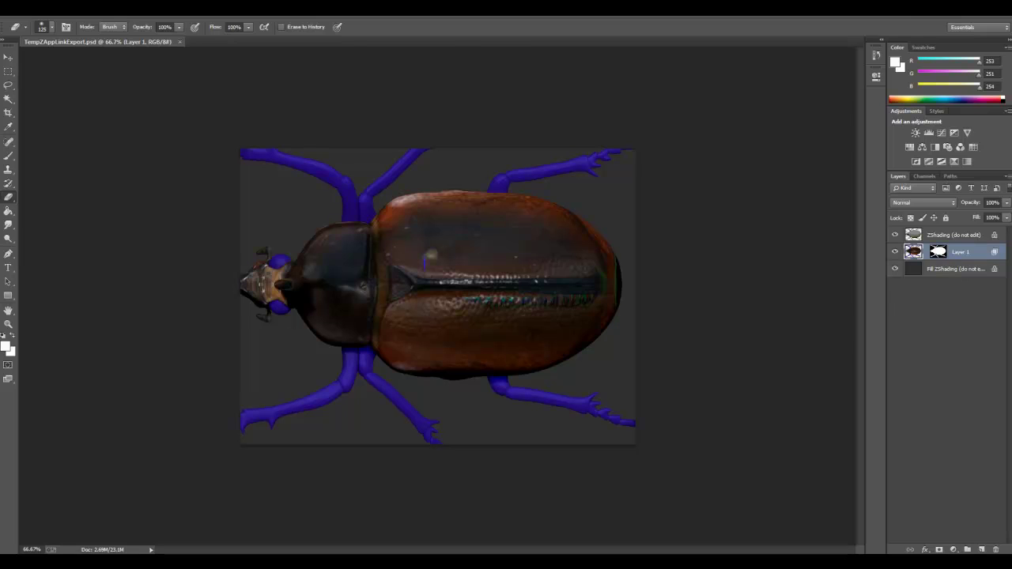
# - Switch back to ZBrush and pick up the edited ZAppLink projection onto the beetle model
pyautogui.hotkey('alt', 'Tab')
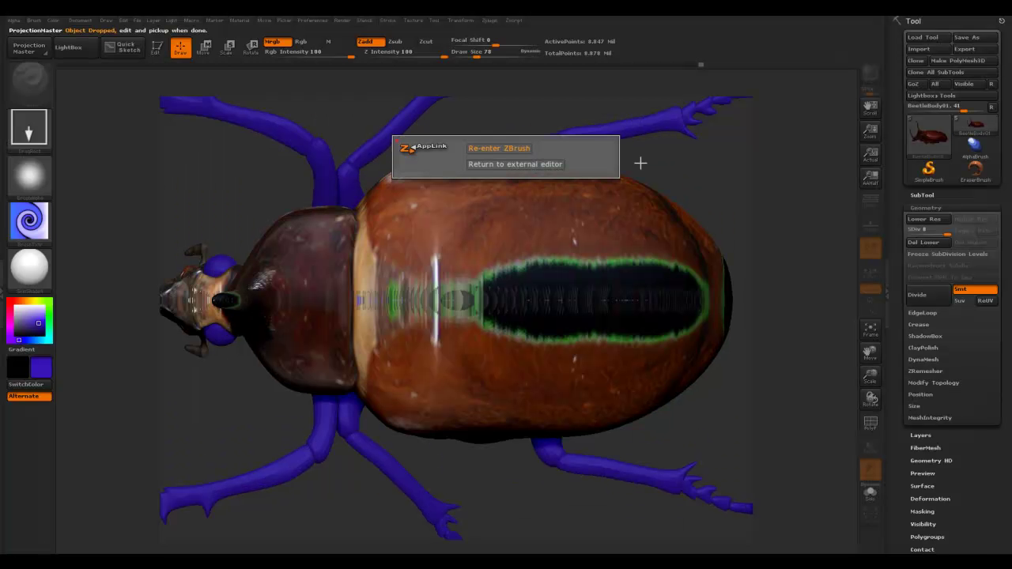
pyautogui.click(499, 149)
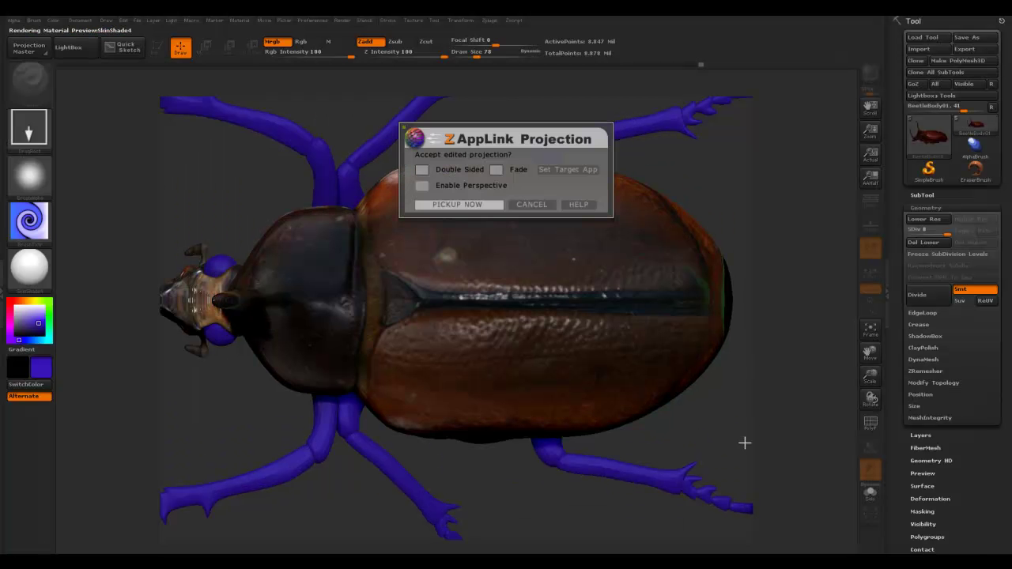
pyautogui.click(464, 205)
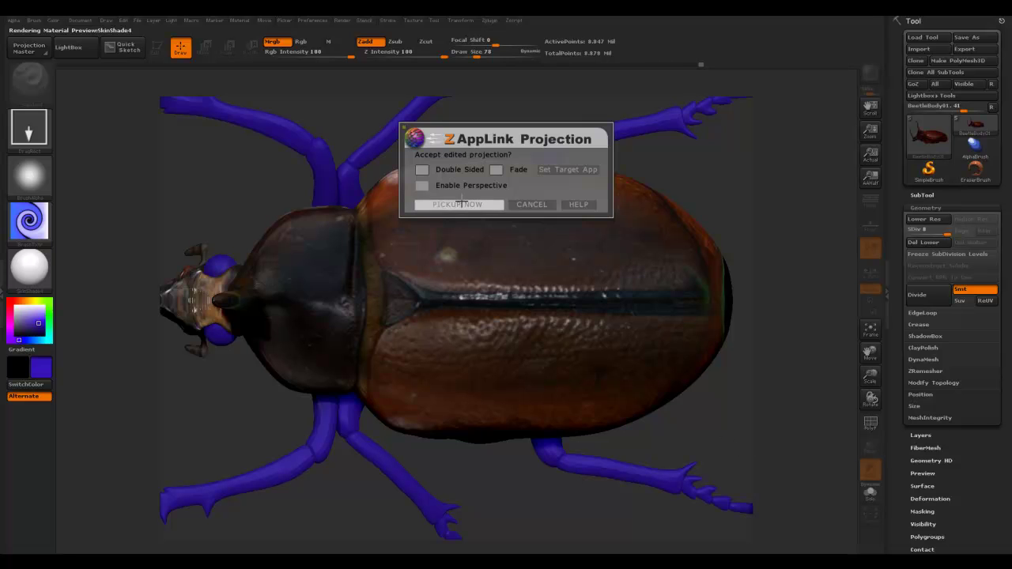
pyautogui.moveTo(715, 434); pyautogui.dragTo(401, 289)
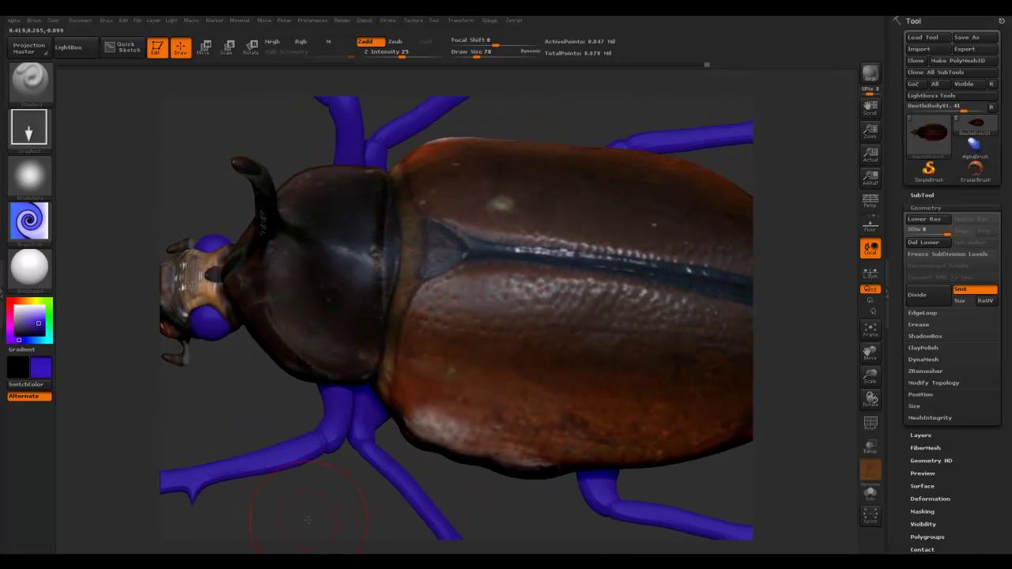
pyautogui.moveTo(307, 514); pyautogui.dragTo(360, 506)
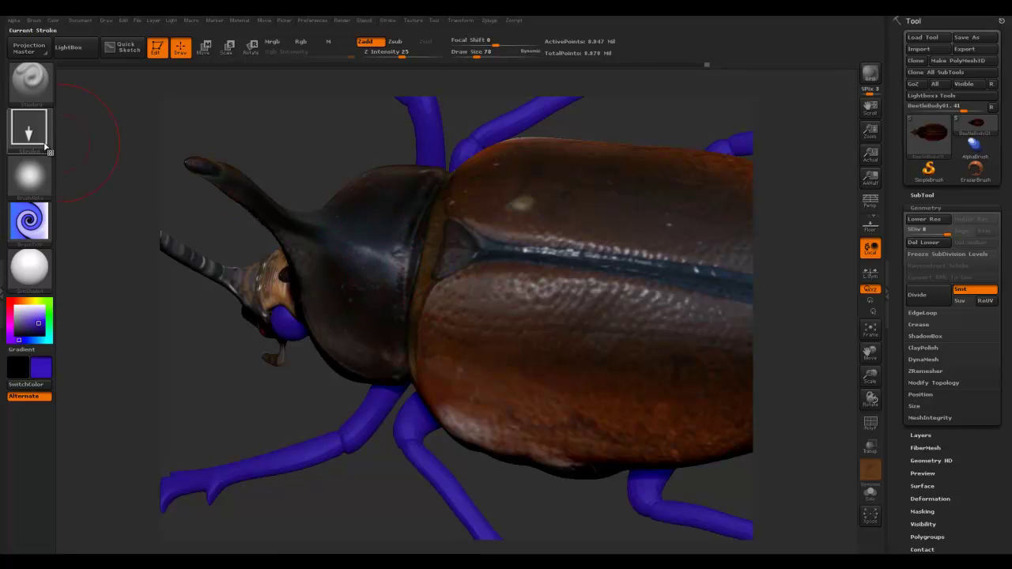
# - Set up the Standard brush with no texture, Alpha 07, a Color Spray stroke and a draw size of 30
pyautogui.click(33, 225)
pyautogui.click(90, 262)
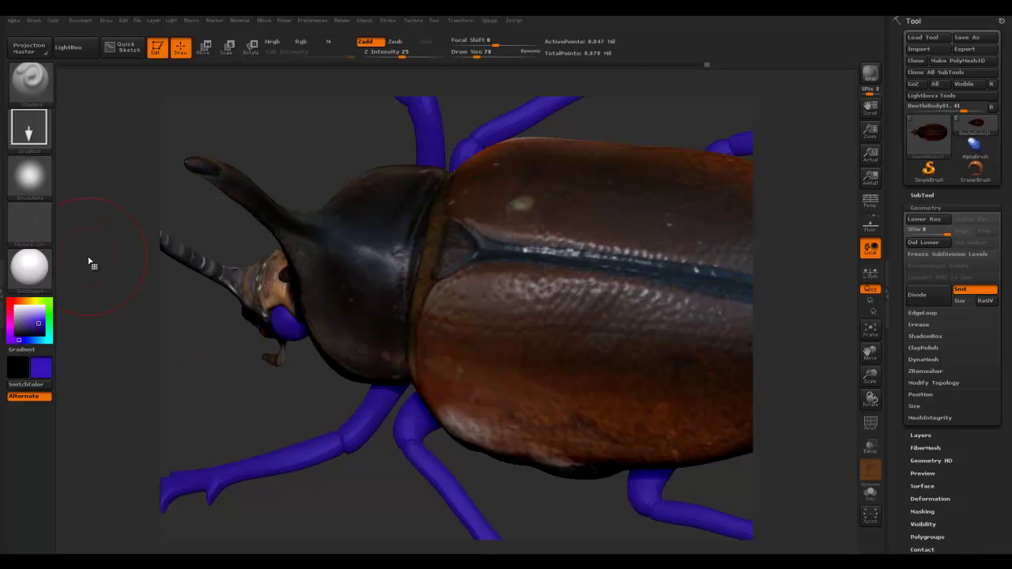
pyautogui.click(27, 187)
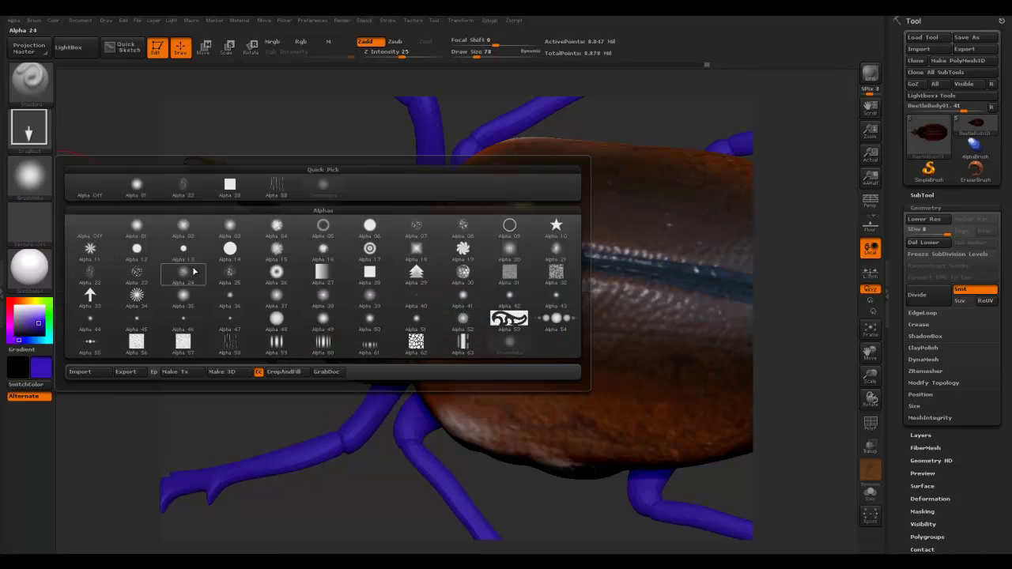
pyautogui.click(416, 229)
pyautogui.click(30, 126)
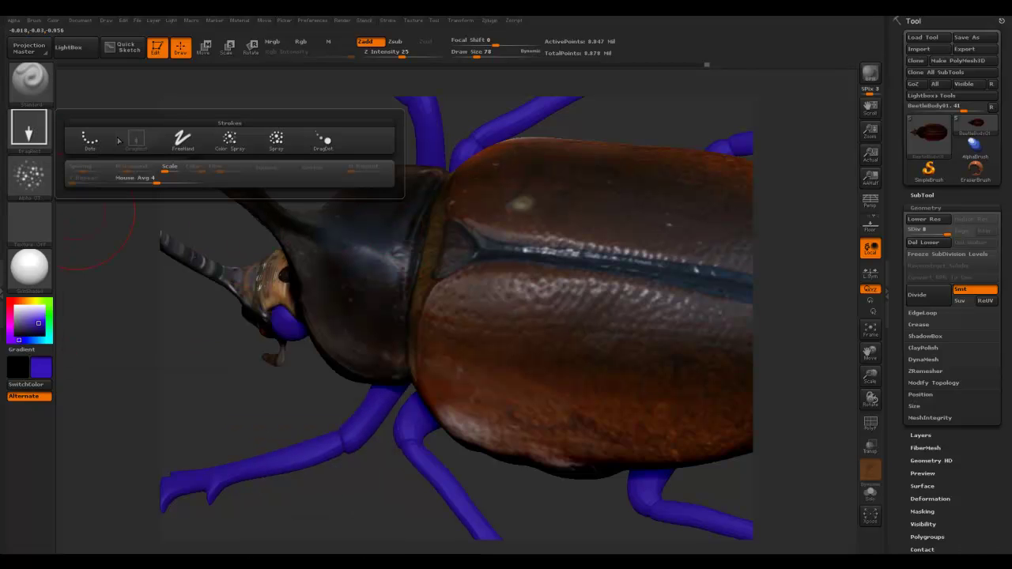
pyautogui.click(230, 142)
pyautogui.press('s')
pyautogui.moveTo(309, 319); pyautogui.dragTo(299, 318)
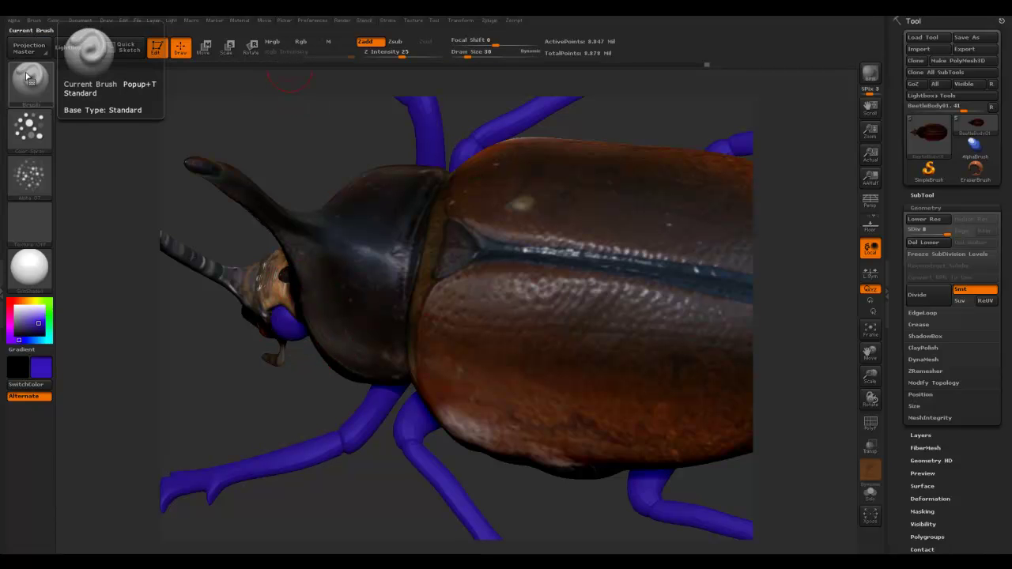
# - Paint over the thorax with a dark color sampled from it, using Rgb only without Zadd at an Rgb intensity of 19
pyautogui.click(365, 41)
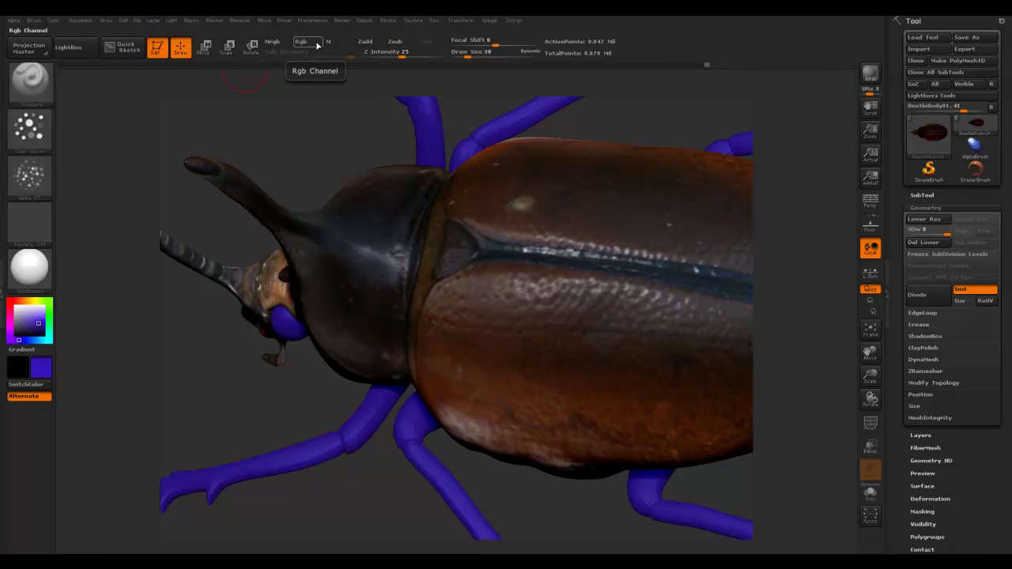
pyautogui.click(316, 44)
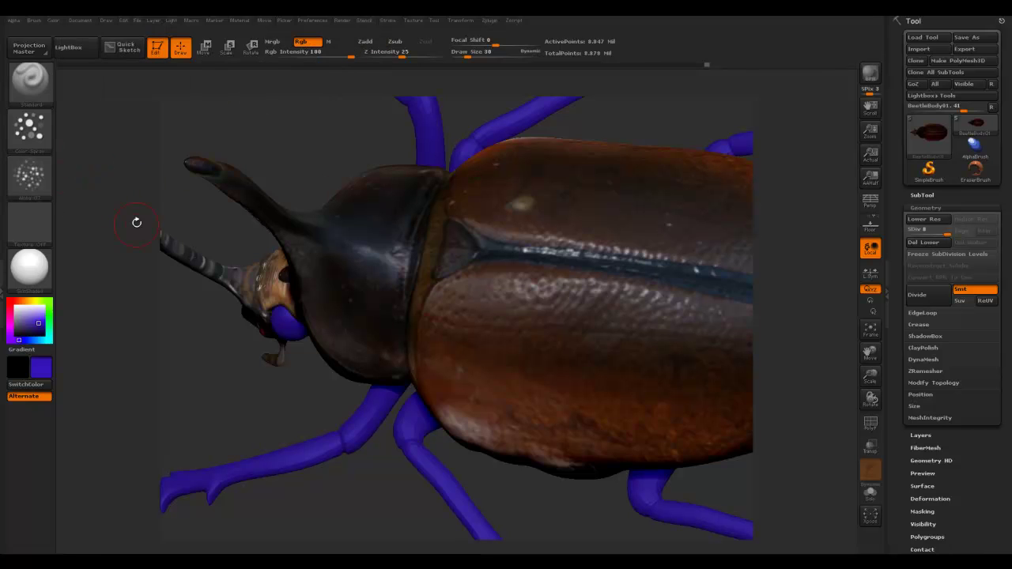
pyautogui.moveTo(309, 52); pyautogui.dragTo(303, 56)
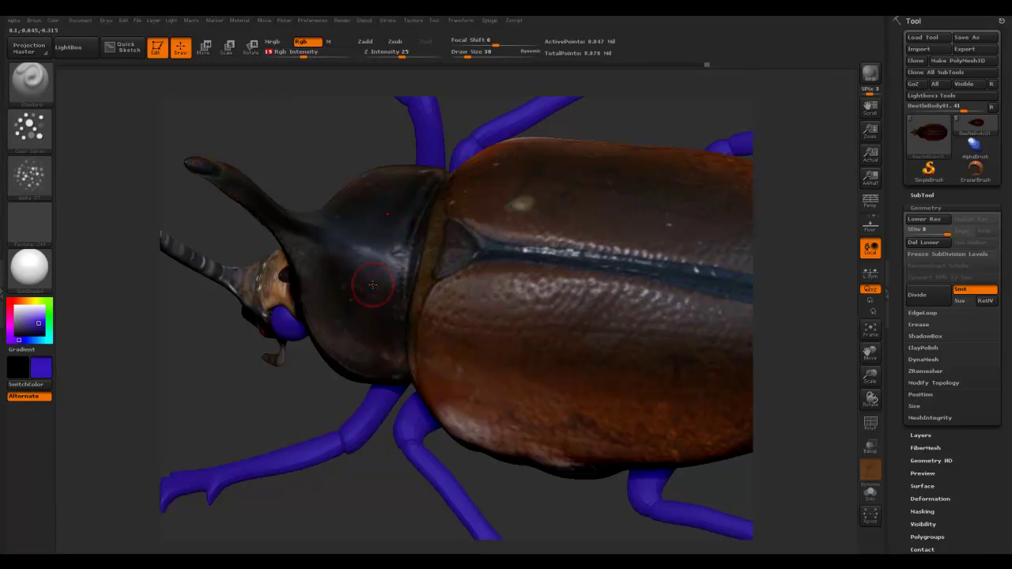
pyautogui.press('c')
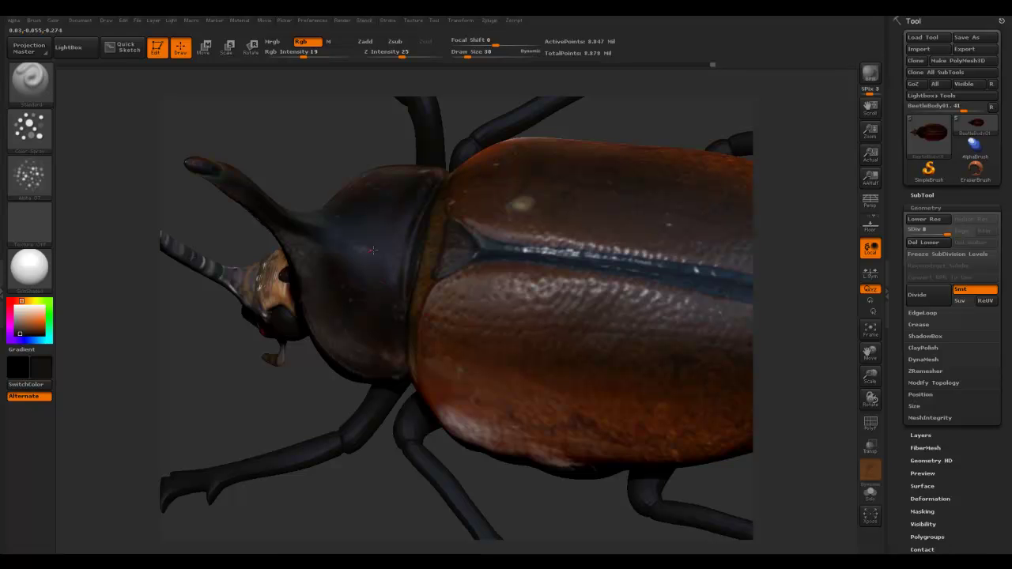
pyautogui.moveTo(320, 261); pyautogui.dragTo(350, 180)
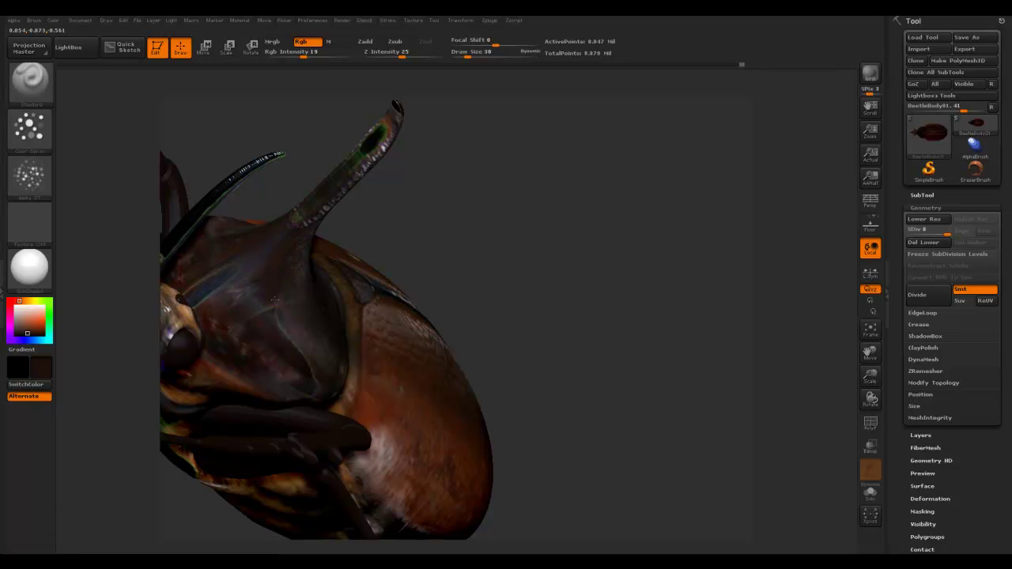
# - Paint the dark brown over the green and white projection flaws on the thorax horn with a draw size of 15
pyautogui.moveTo(413, 246); pyautogui.dragTo(453, 239)
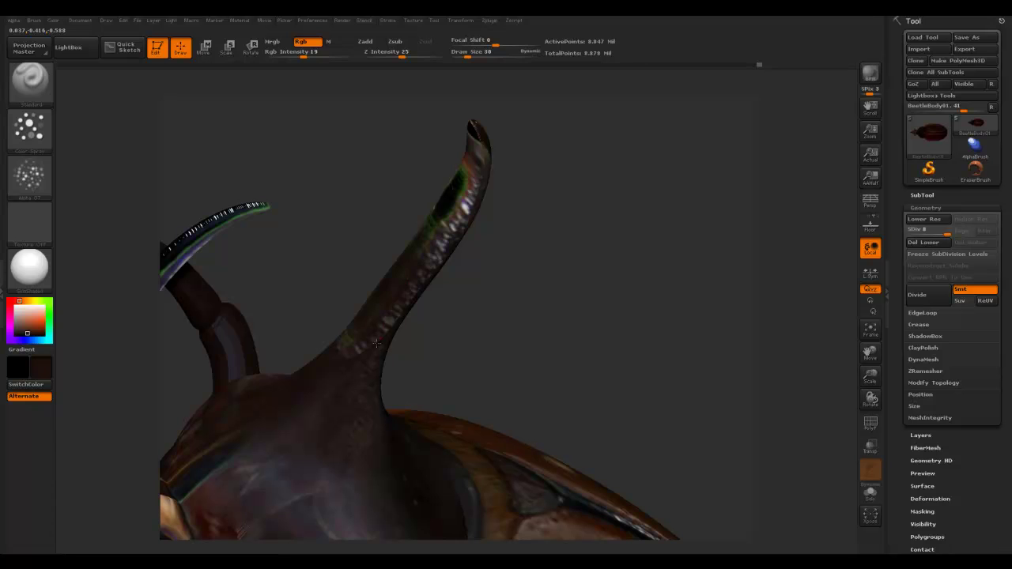
pyautogui.press('s')
pyautogui.moveTo(394, 297); pyautogui.dragTo(384, 298)
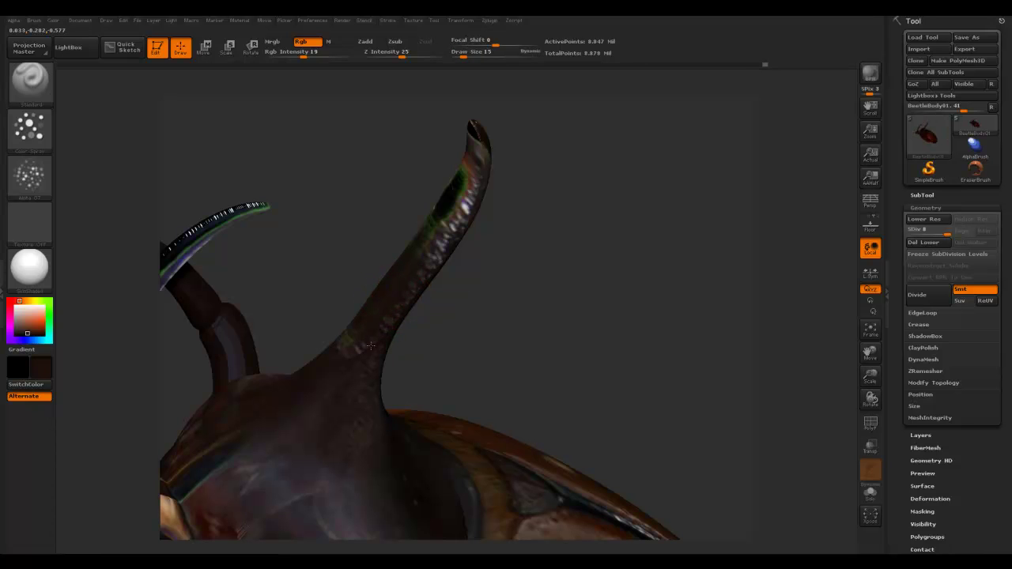
pyautogui.moveTo(443, 207)
pyautogui.mouseDown()
pyautogui.moveTo(458, 216)
pyautogui.moveTo(474, 164)
pyautogui.mouseUp()
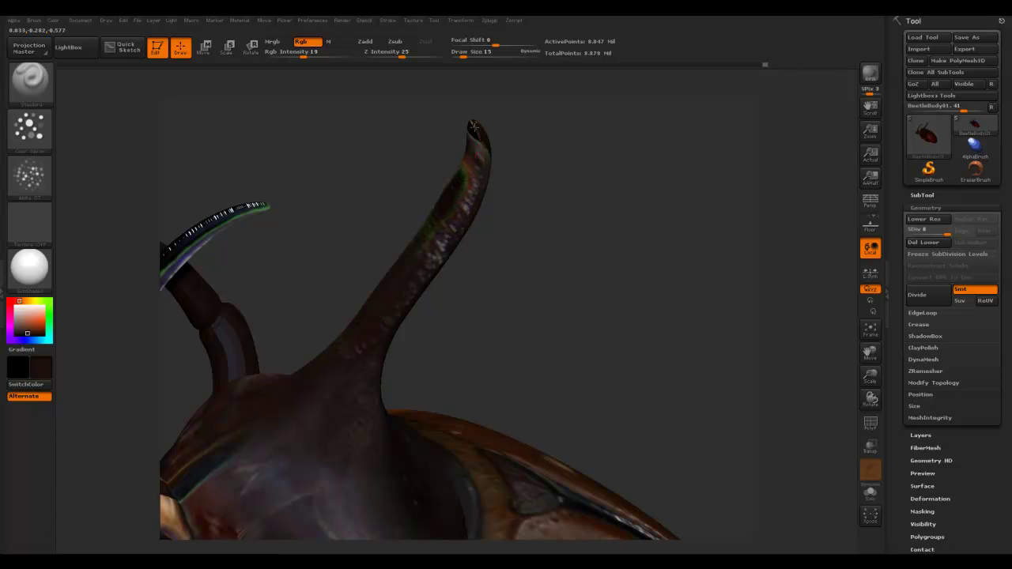
pyautogui.moveTo(547, 218)
pyautogui.mouseDown()
pyautogui.moveTo(521, 261)
pyautogui.moveTo(547, 369)
pyautogui.moveTo(410, 254)
pyautogui.moveTo(573, 332)
pyautogui.moveTo(364, 335)
pyautogui.moveTo(377, 354)
pyautogui.mouseUp()
# - Enlarge the brush and blend the dark brown over the side of the thorax, checking the beetle from several angles
pyautogui.press('s')
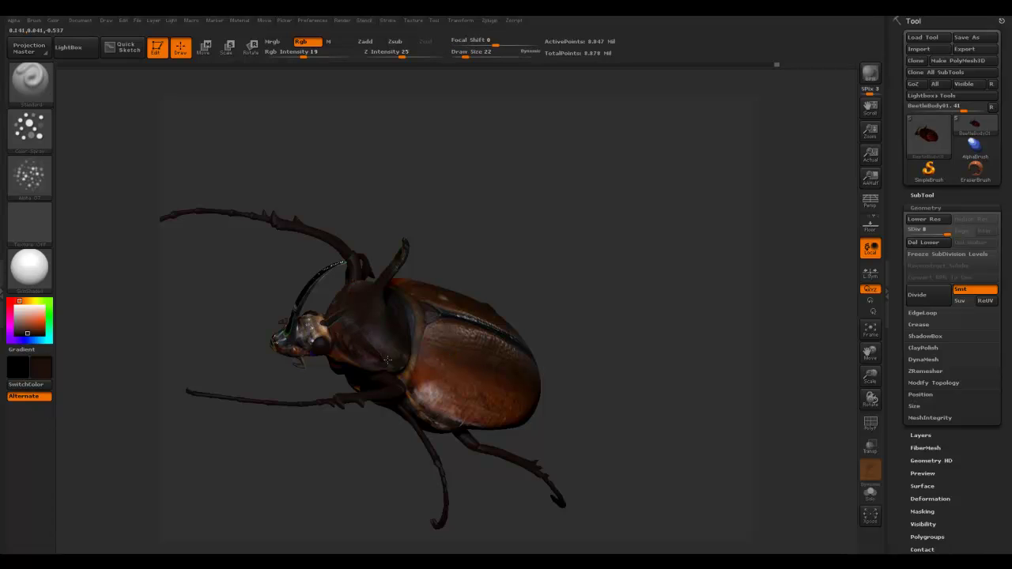
pyautogui.press('s')
pyautogui.moveTo(385, 359); pyautogui.dragTo(388, 357)
pyautogui.moveTo(583, 288)
pyautogui.mouseDown()
pyautogui.moveTo(596, 280)
pyautogui.moveTo(581, 371)
pyautogui.mouseUp()
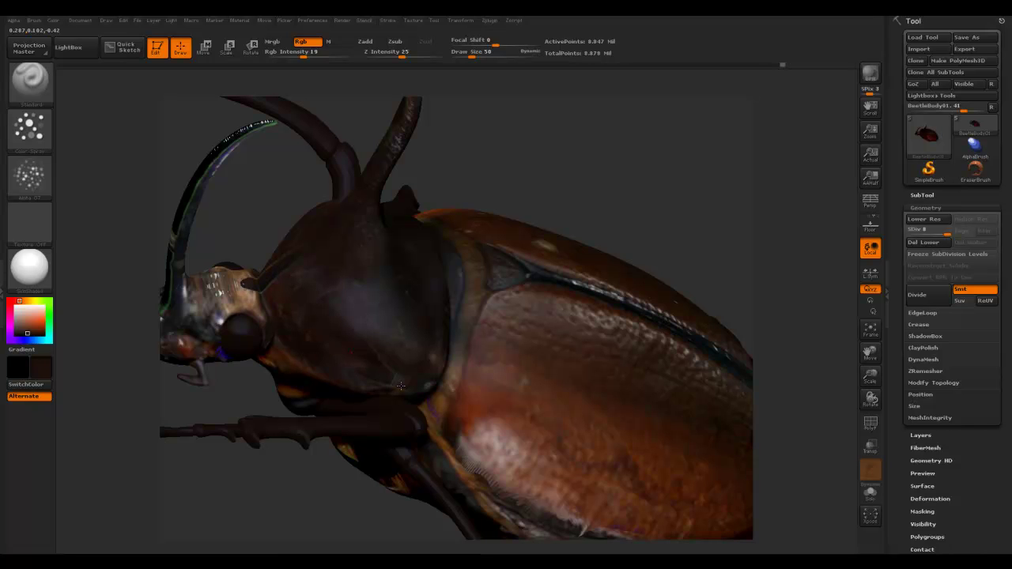
pyautogui.keyDown('alt'); pyautogui.moveTo(652, 224); pyautogui.dragTo(557, 147); pyautogui.keyUp('alt')
pyautogui.moveTo(589, 328); pyautogui.dragTo(678, 334)
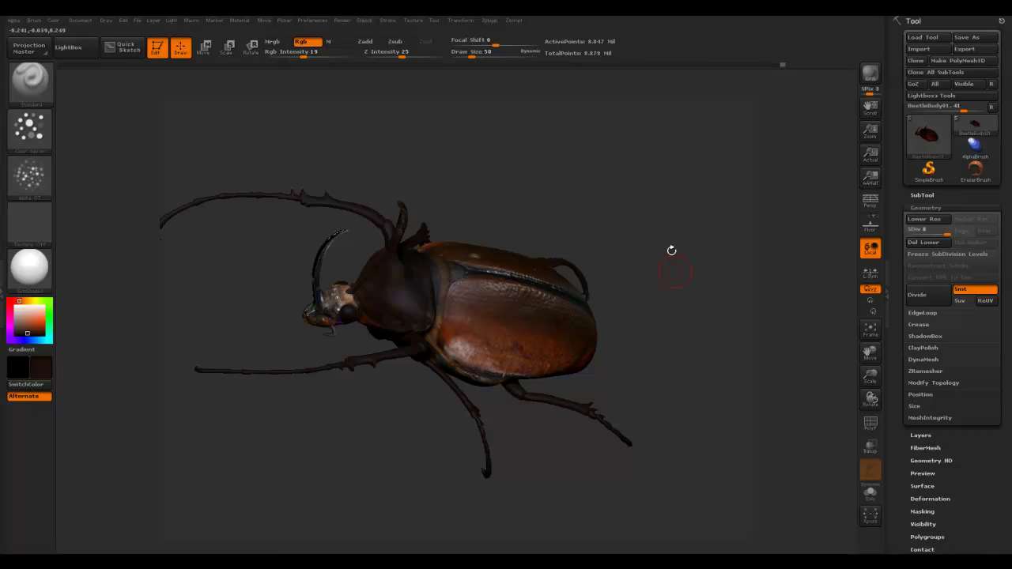
pyautogui.moveTo(698, 218); pyautogui.dragTo(657, 254)
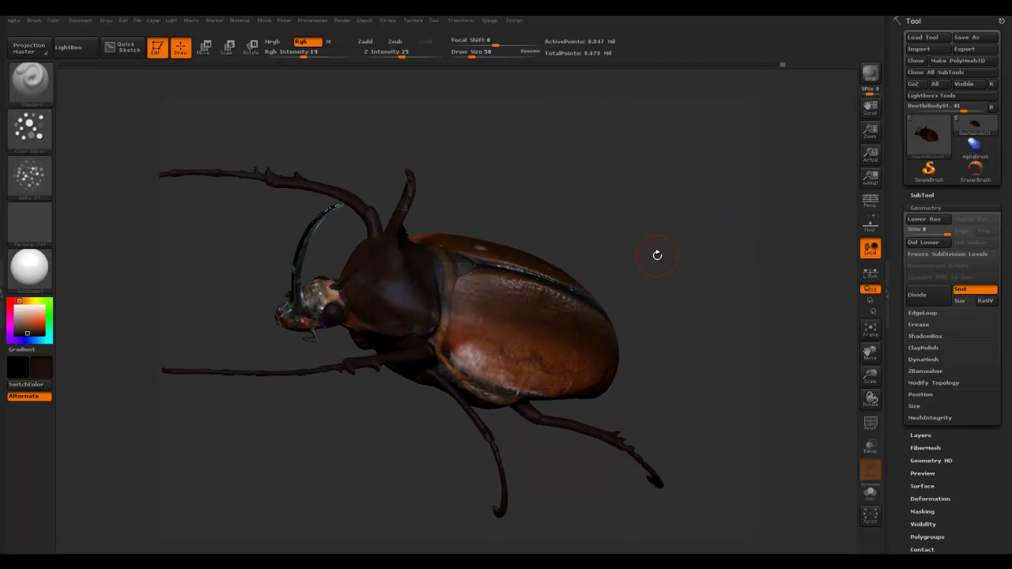